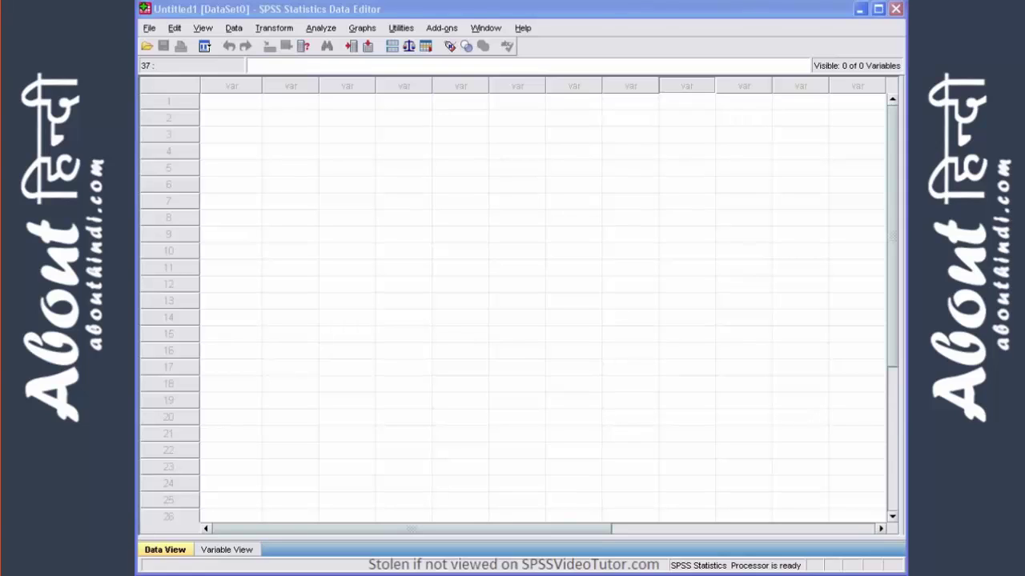
- Switch to Variable View and back to Data View, then select row 1
left_click(218, 552)
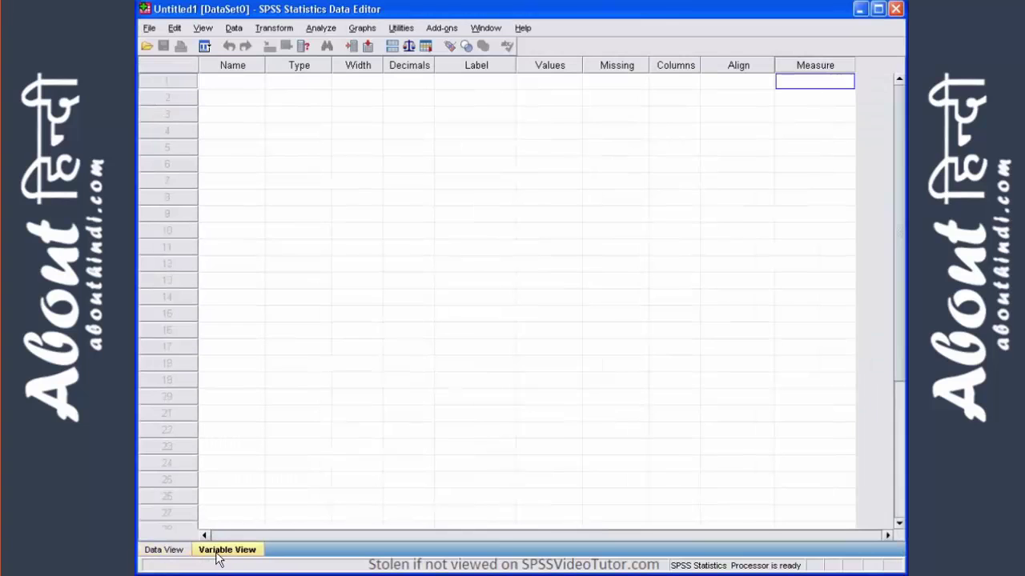
left_click(163, 551)
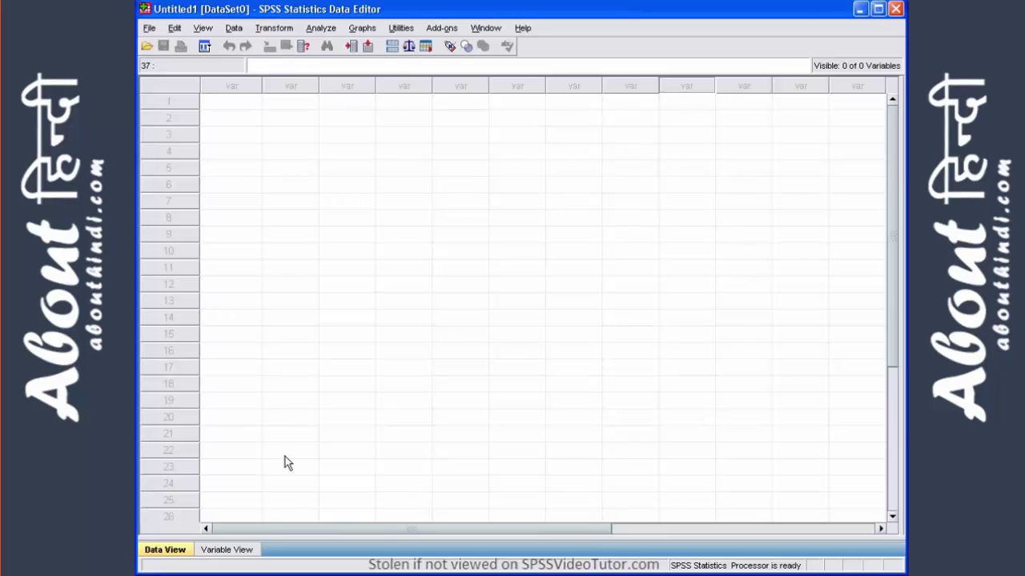
left_click(186, 102)
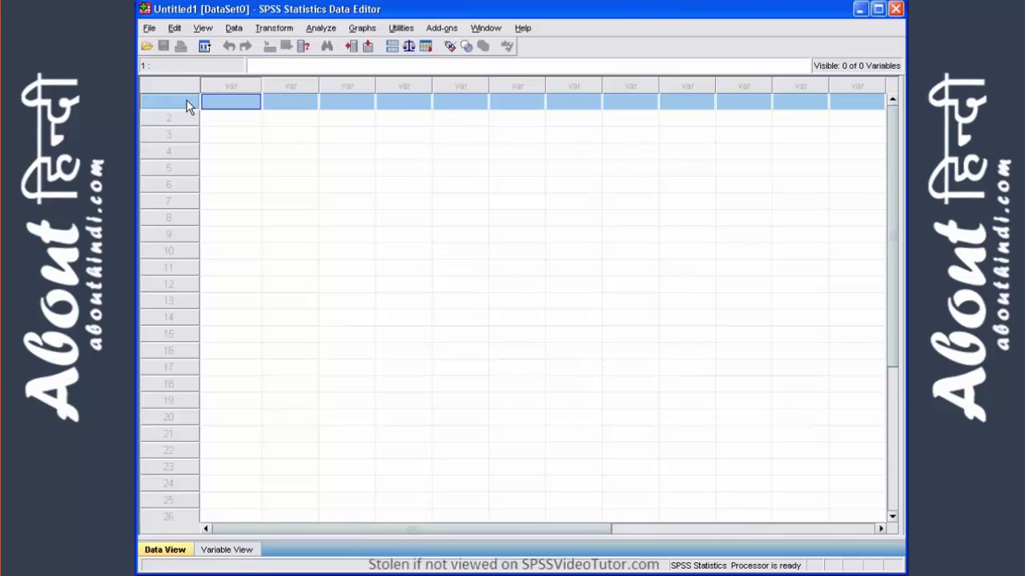
- Select the first, second and third columns of the data grid in turn
left_click(231, 85)
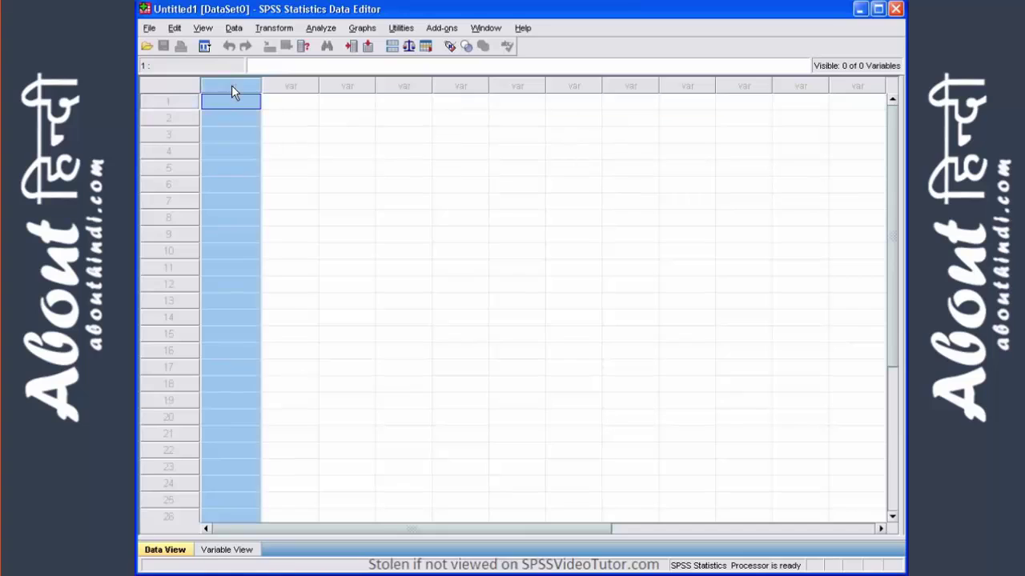
left_click(280, 86)
left_click(330, 86)
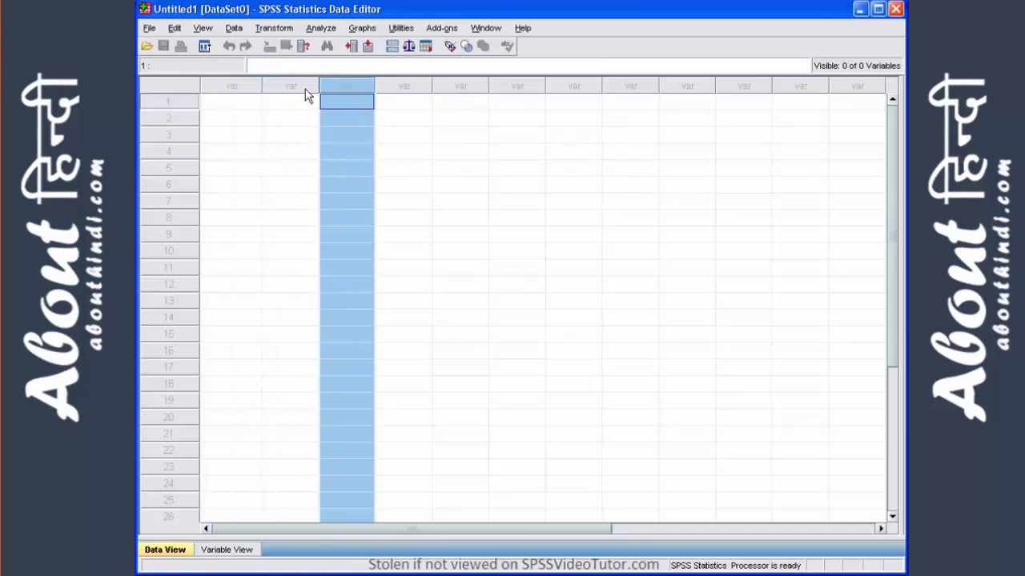
left_click(229, 86)
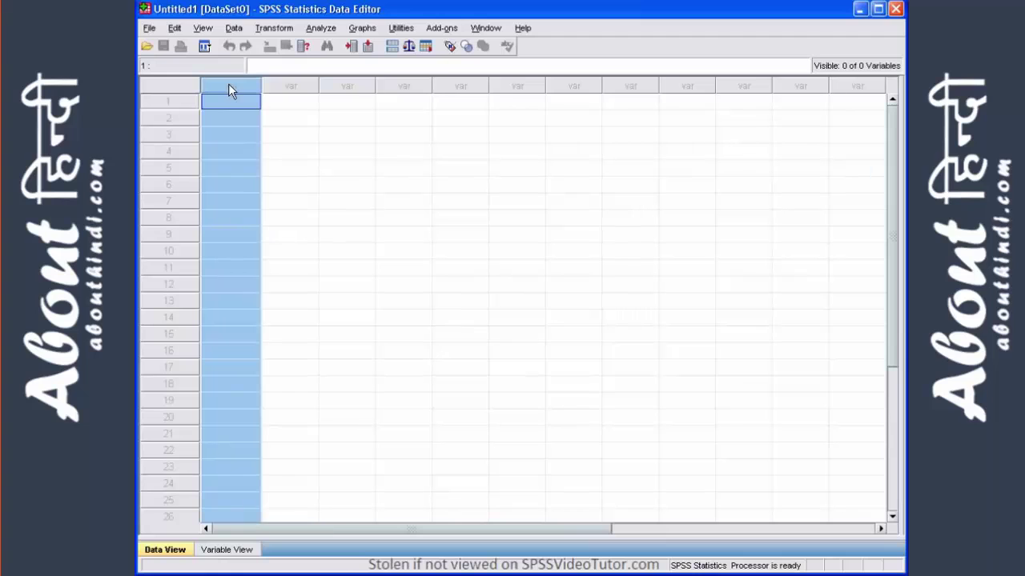
key("Right")
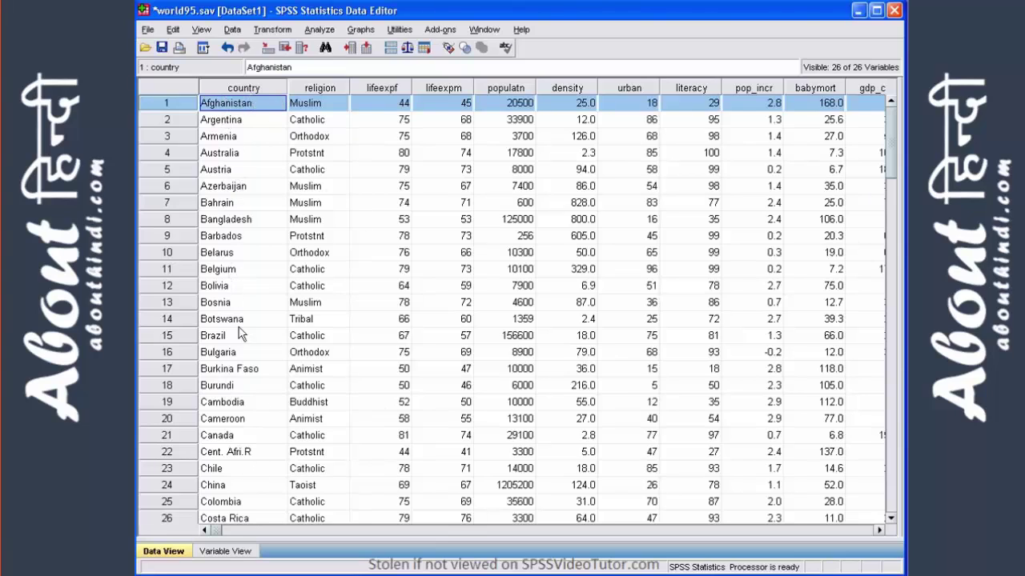
- Select the country rows from Argentina down to Bahrain one by one
left_click(185, 120)
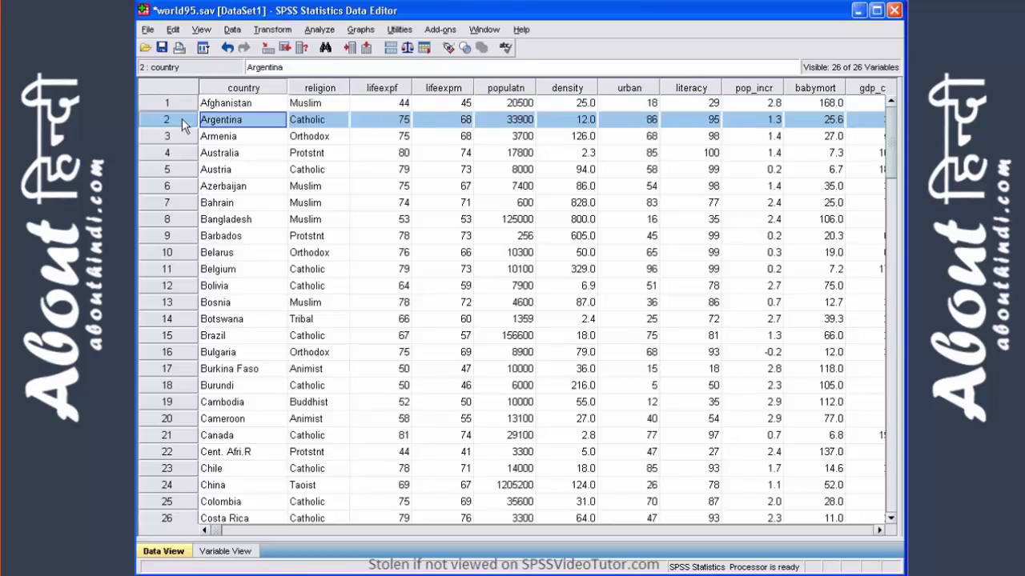
left_click(184, 138)
left_click(183, 158)
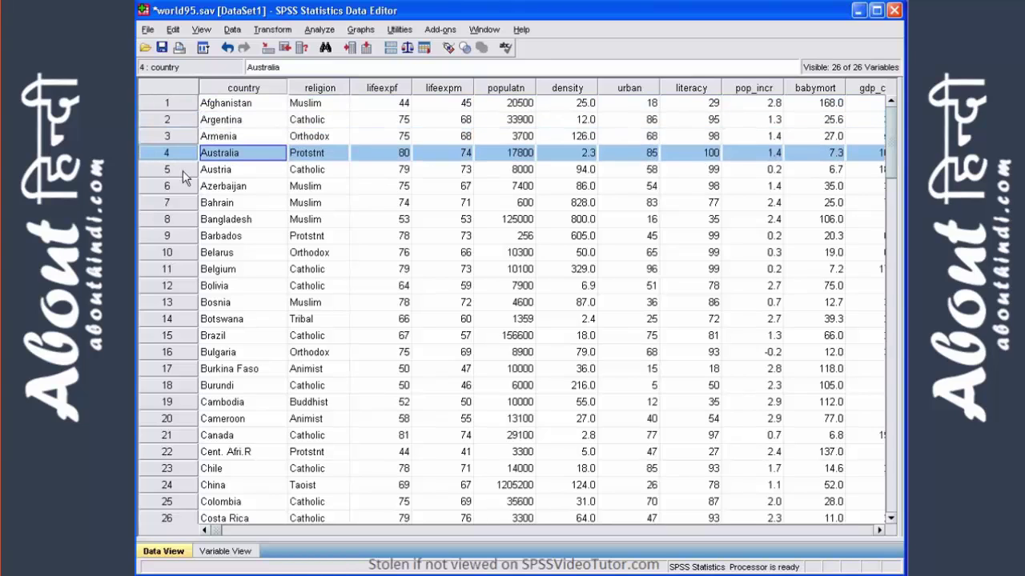
left_click(184, 173)
left_click(184, 189)
left_click(189, 205)
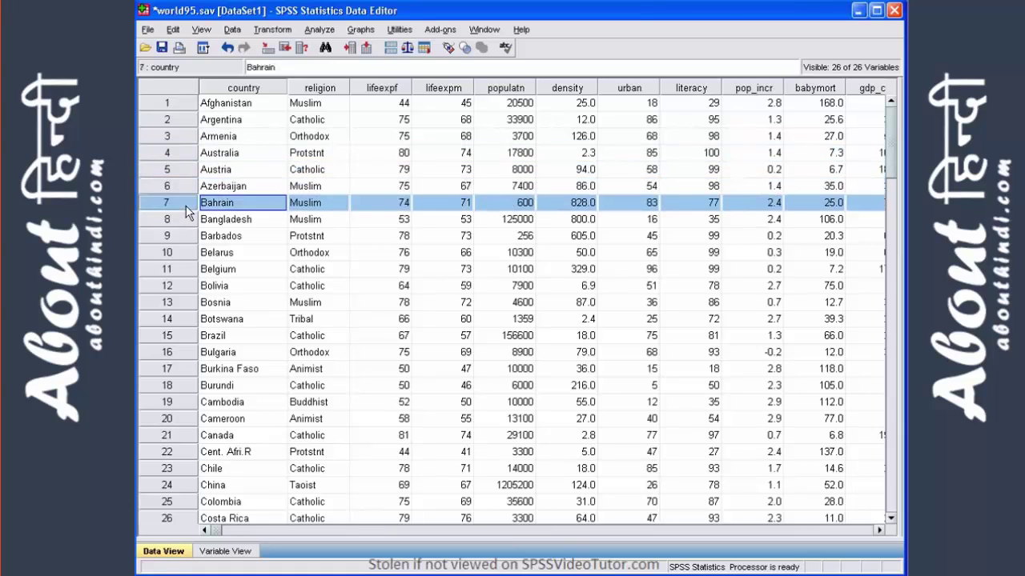
- Step through Afghanistan's country, religion and lifeexpf (44) cells, then Argentina's lifeexpm
left_click(244, 104)
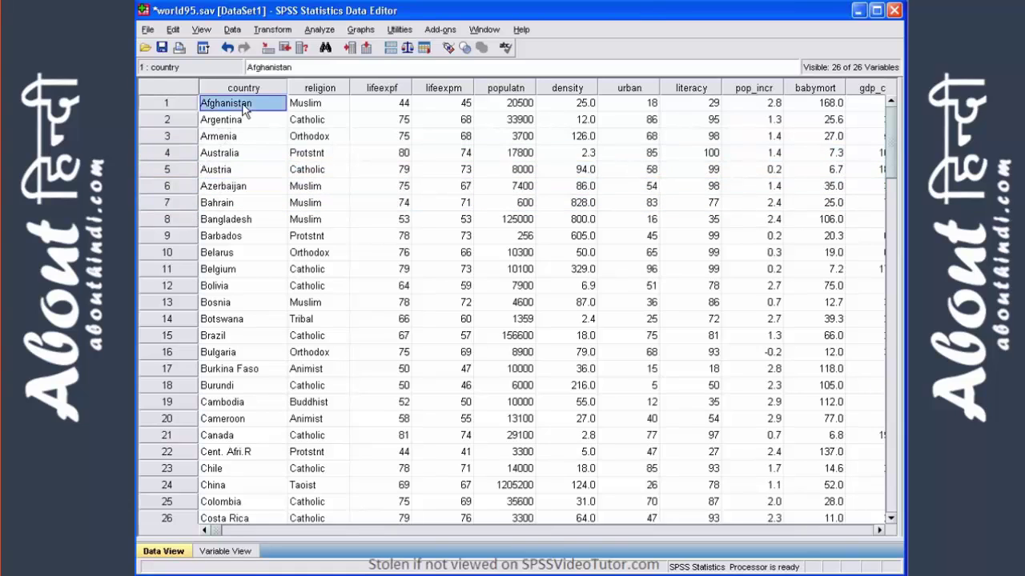
left_click(325, 105)
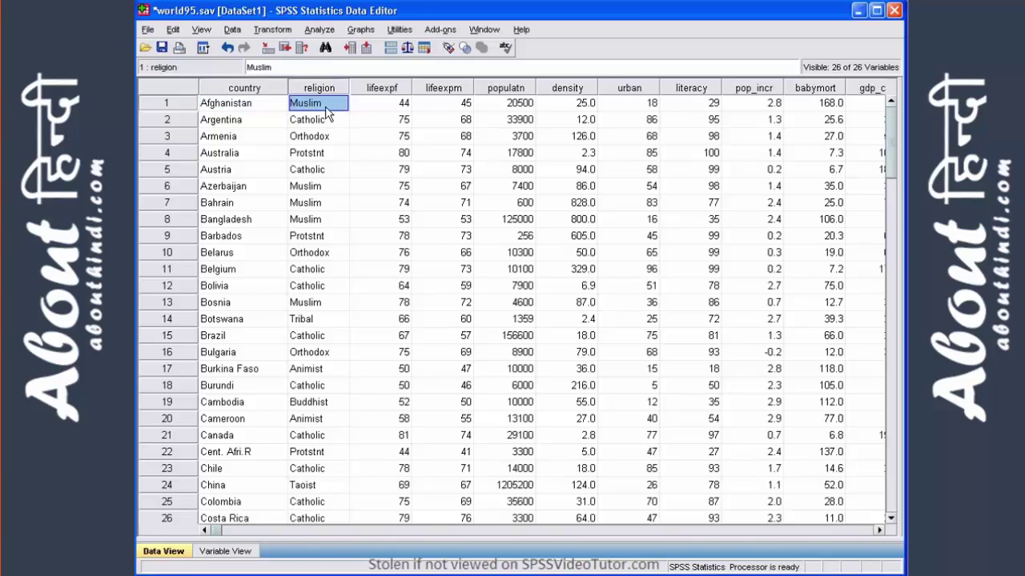
left_click(382, 106)
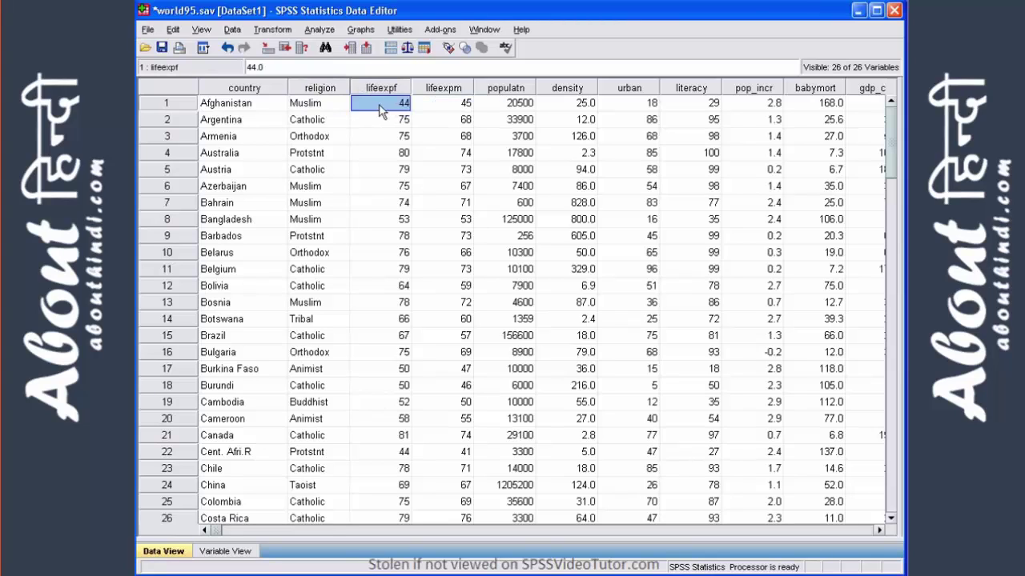
left_click(447, 119)
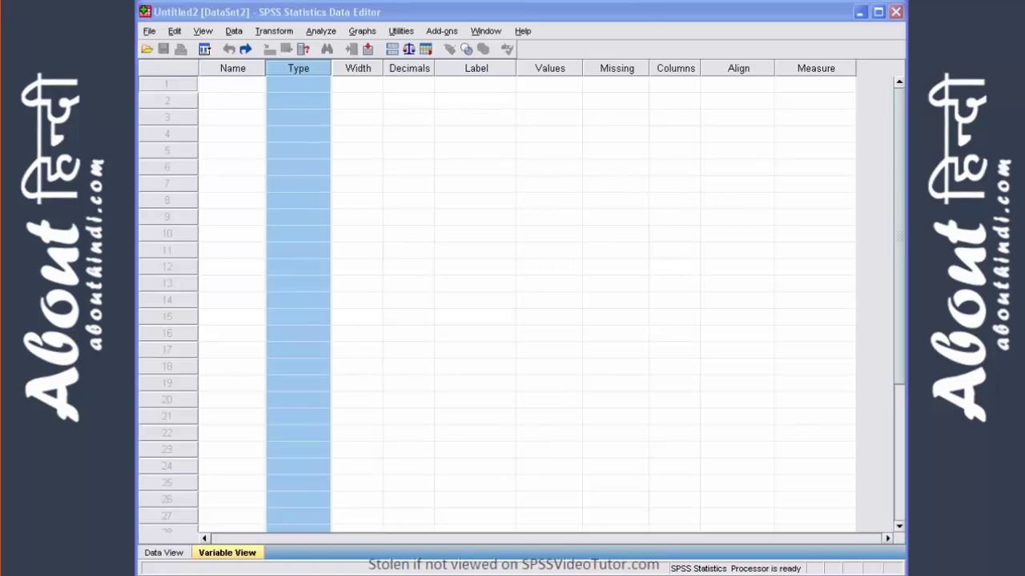
left_click(188, 84)
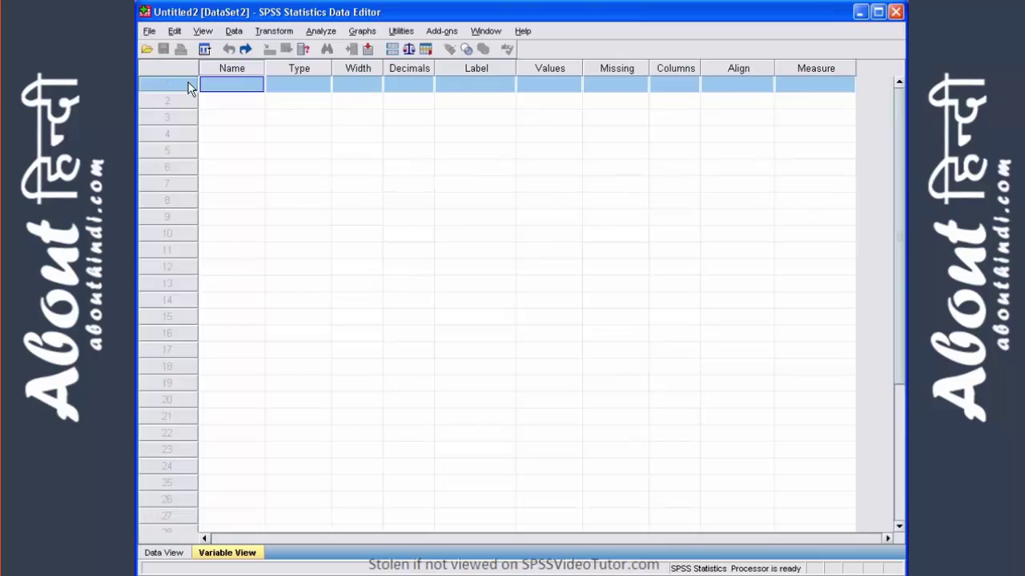
left_click(233, 68)
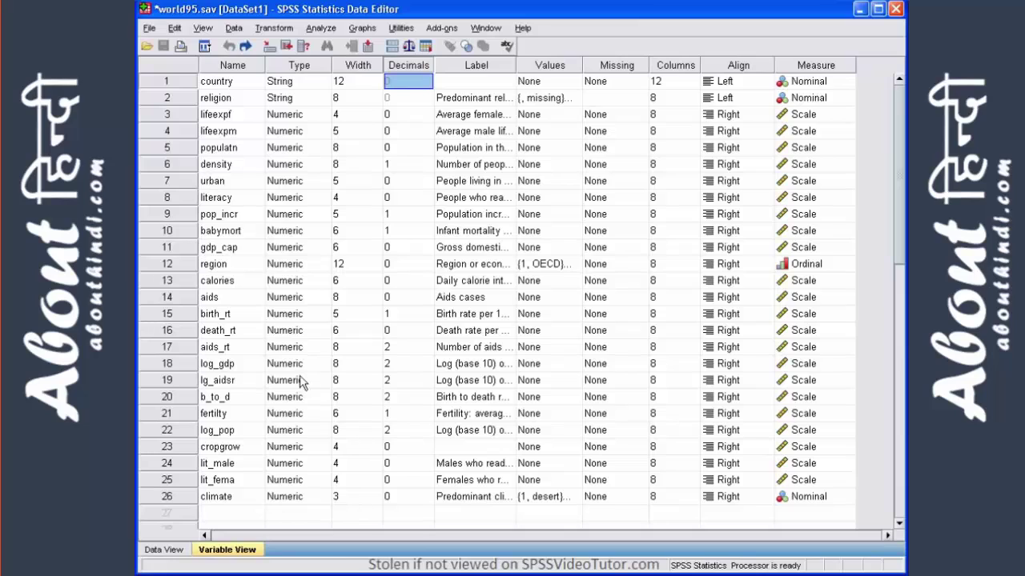
- Select the country, religion and lifeexpf definition rows, then the Name, Type and Width columns
left_click(184, 87)
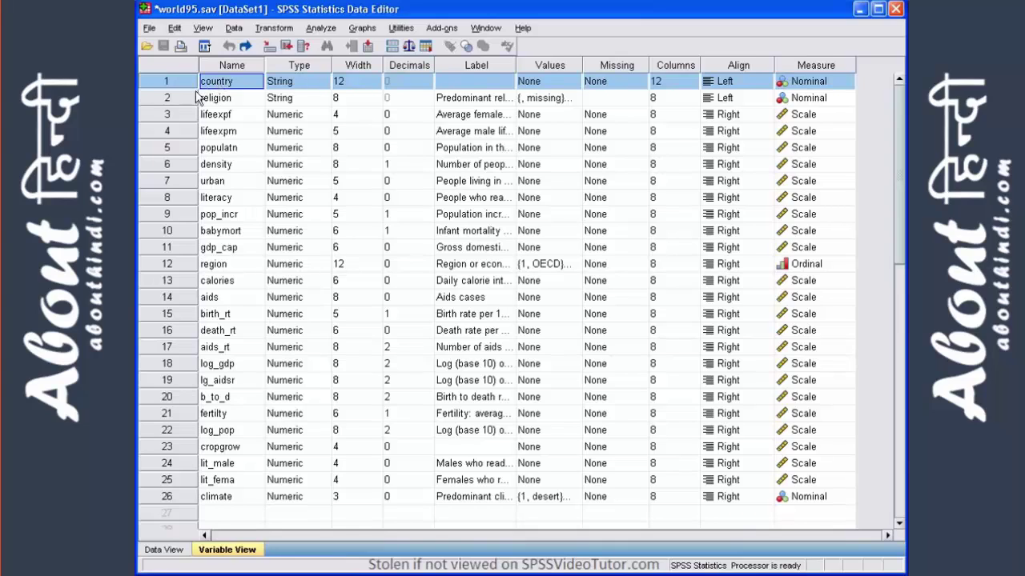
left_click(182, 101)
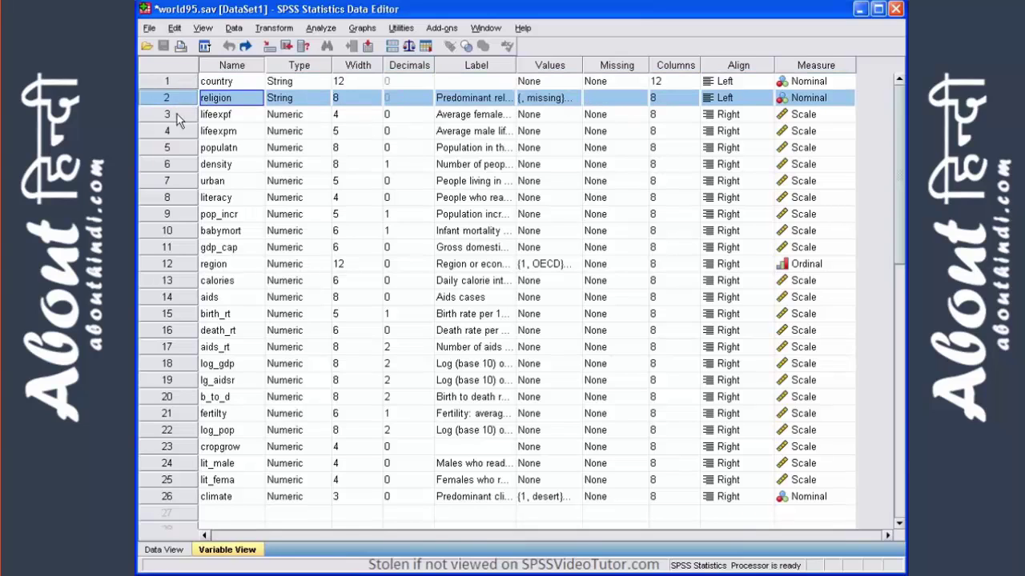
left_click(177, 117)
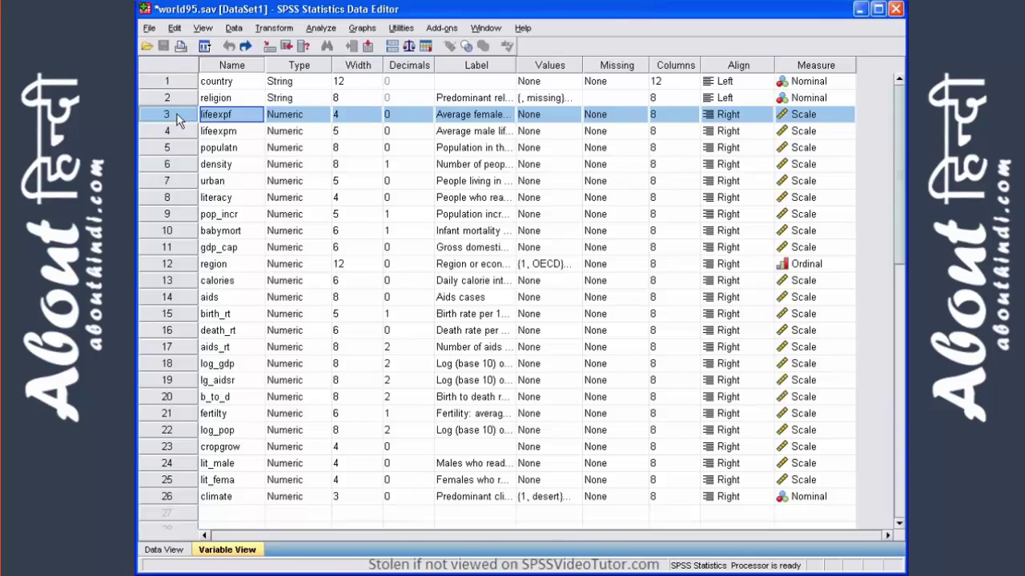
left_click(233, 65)
left_click(298, 65)
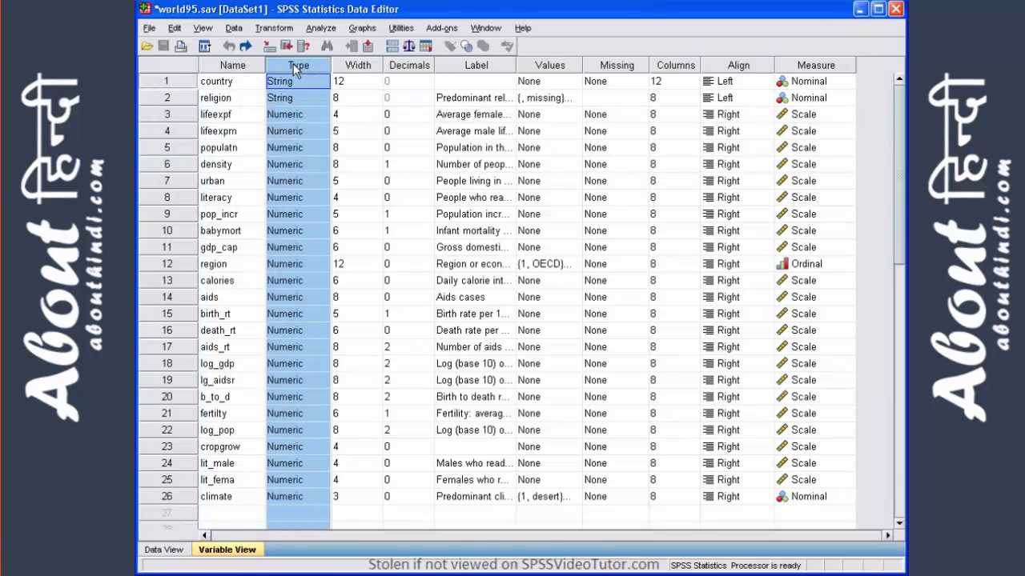
left_click(362, 66)
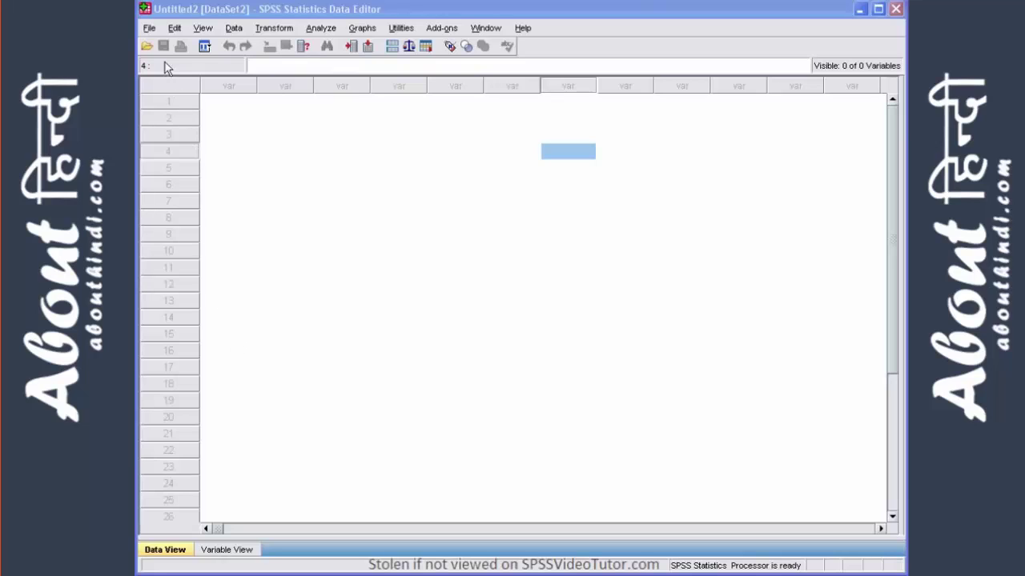
- Look through the File and Edit menus, then switch on View > Grid Lines
left_click(151, 29)
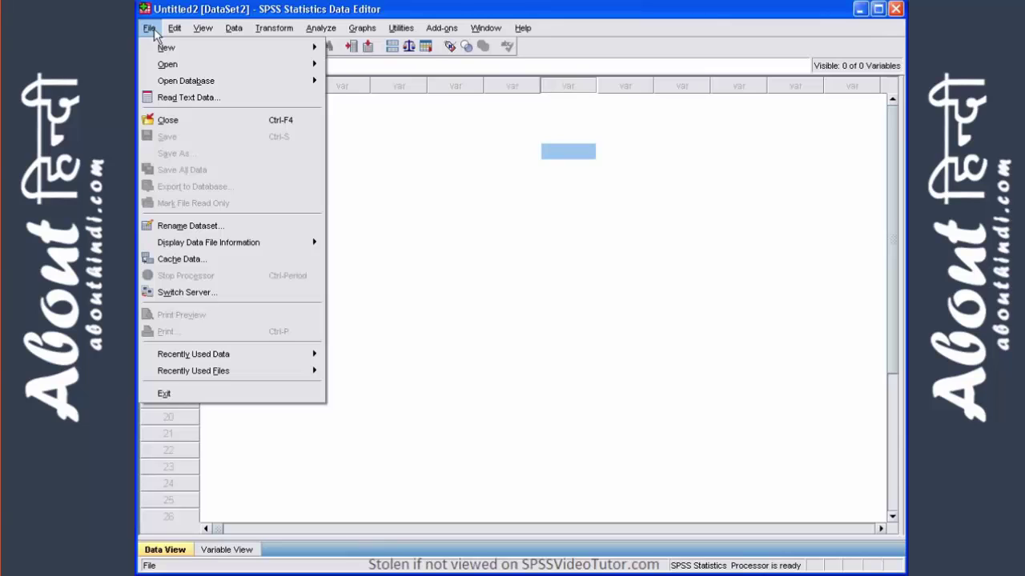
mouse_move(174, 31)
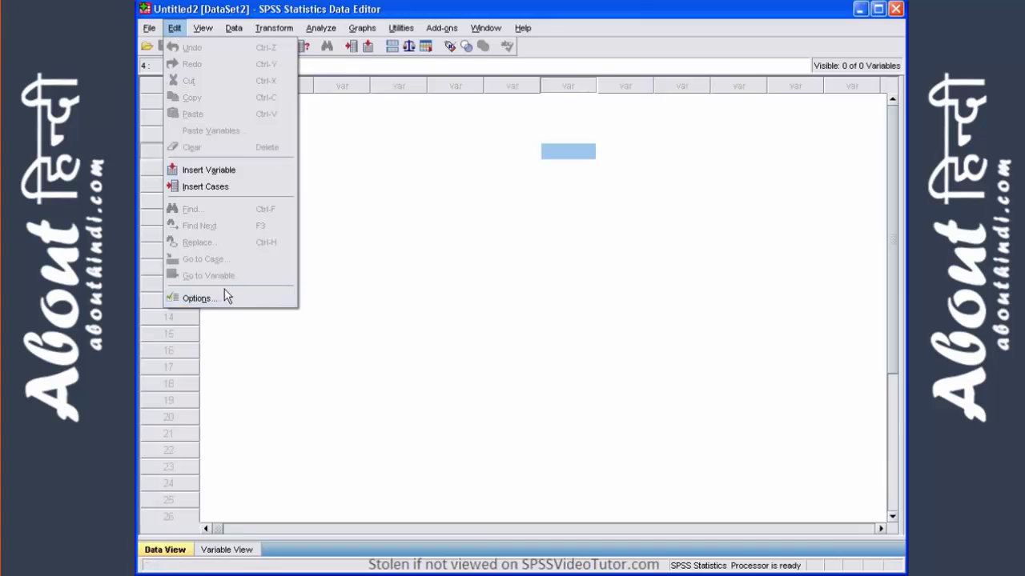
mouse_move(210, 30)
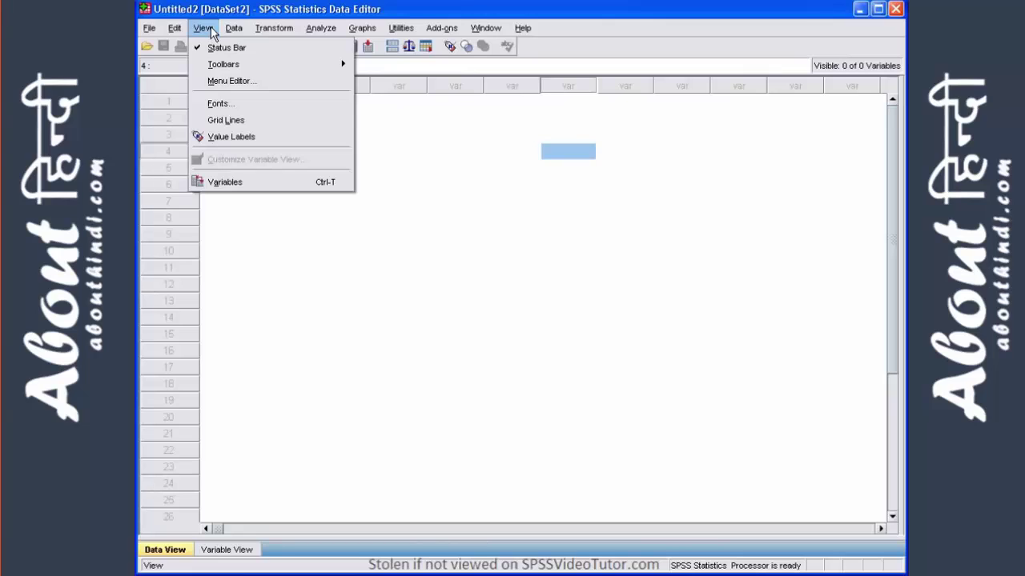
left_click(250, 127)
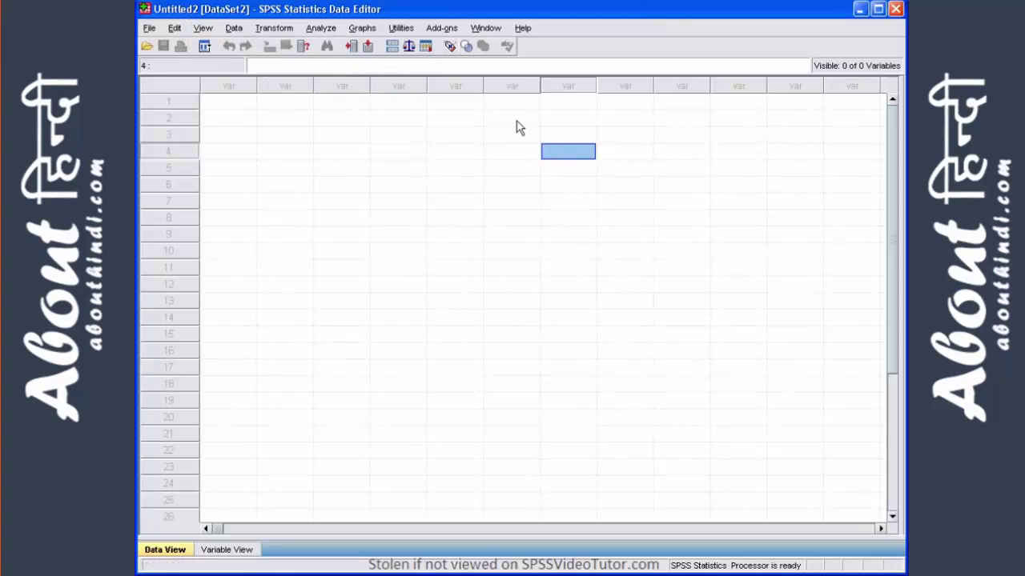
- Browse the menus from Data through Window, then bring world95.sav [DataSet1] forward
left_click(234, 28)
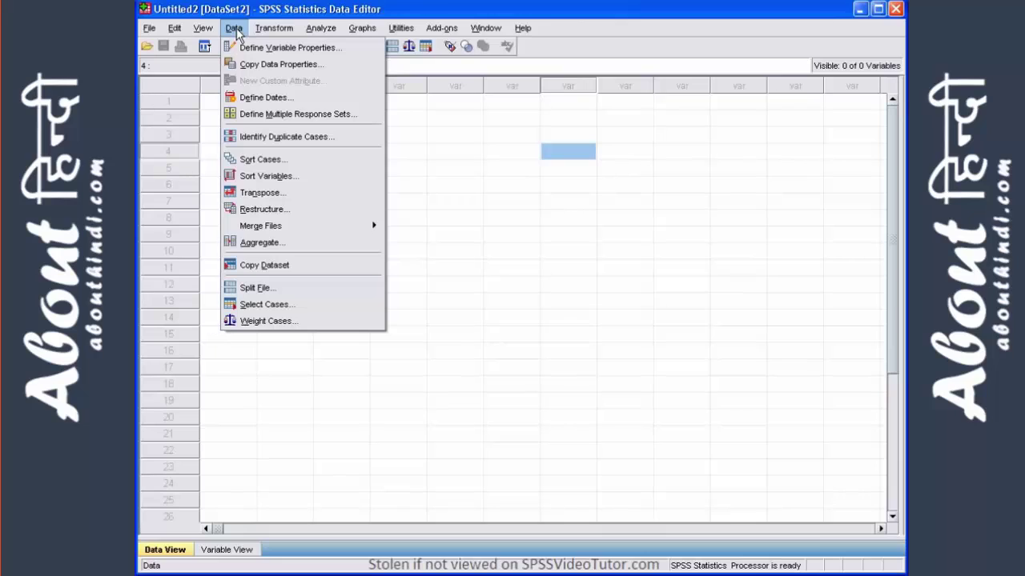
mouse_move(267, 30)
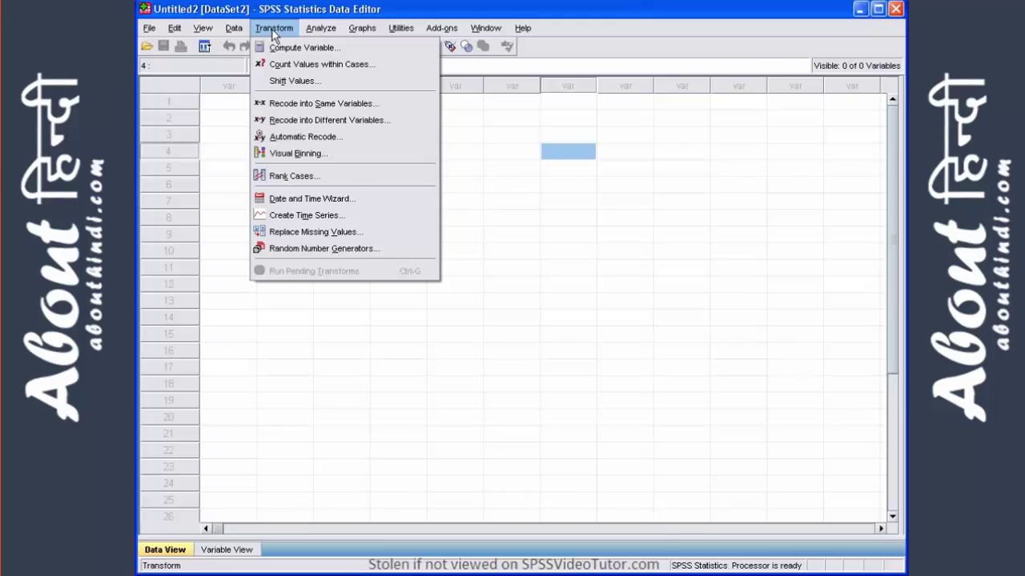
mouse_move(323, 33)
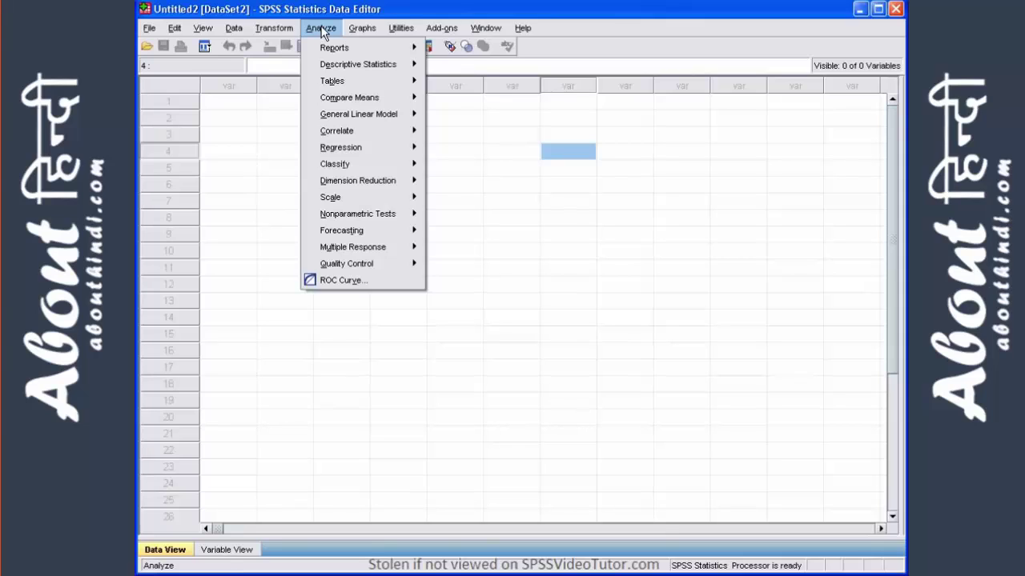
mouse_move(355, 30)
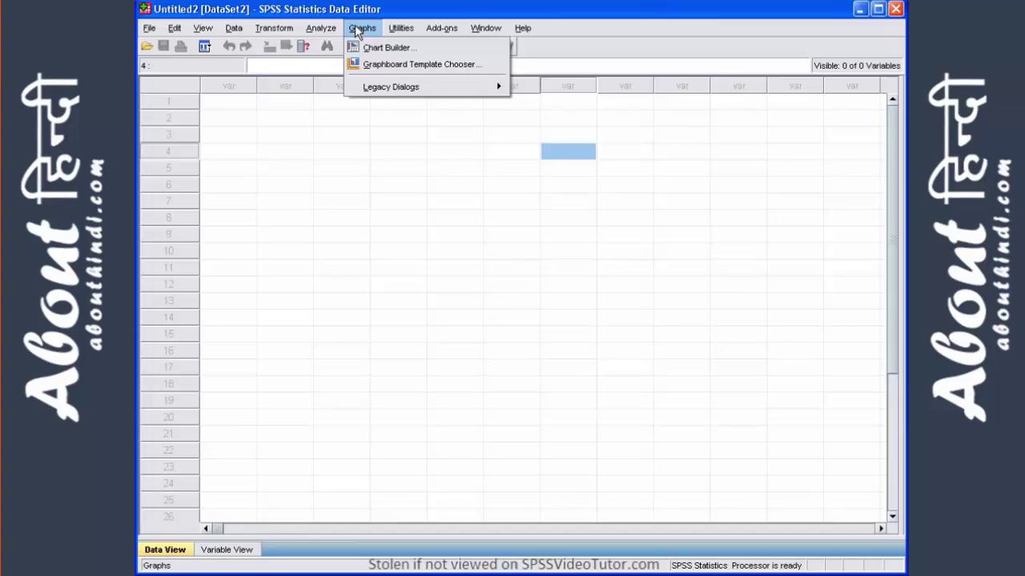
mouse_move(403, 30)
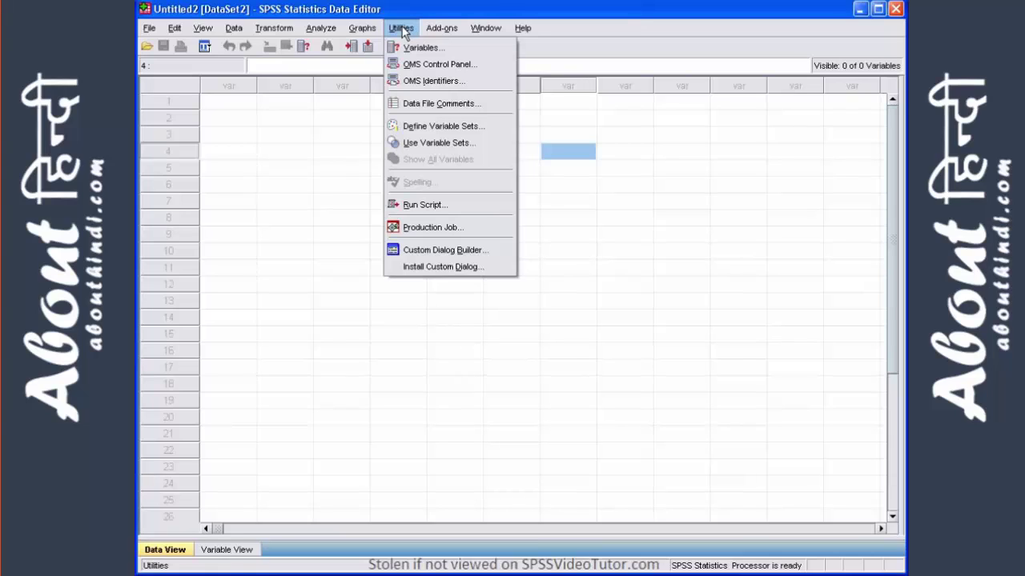
mouse_move(439, 32)
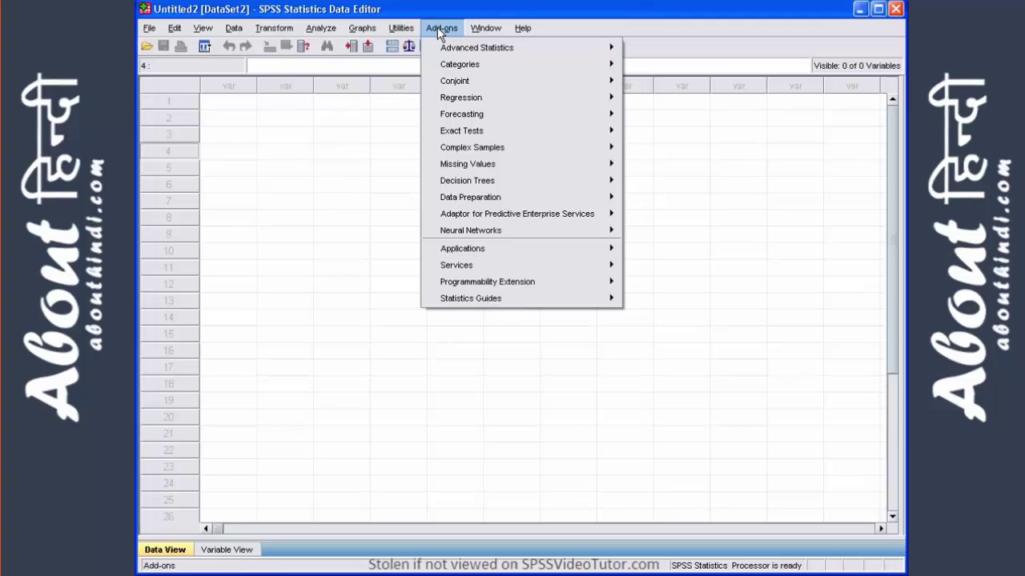
mouse_move(474, 30)
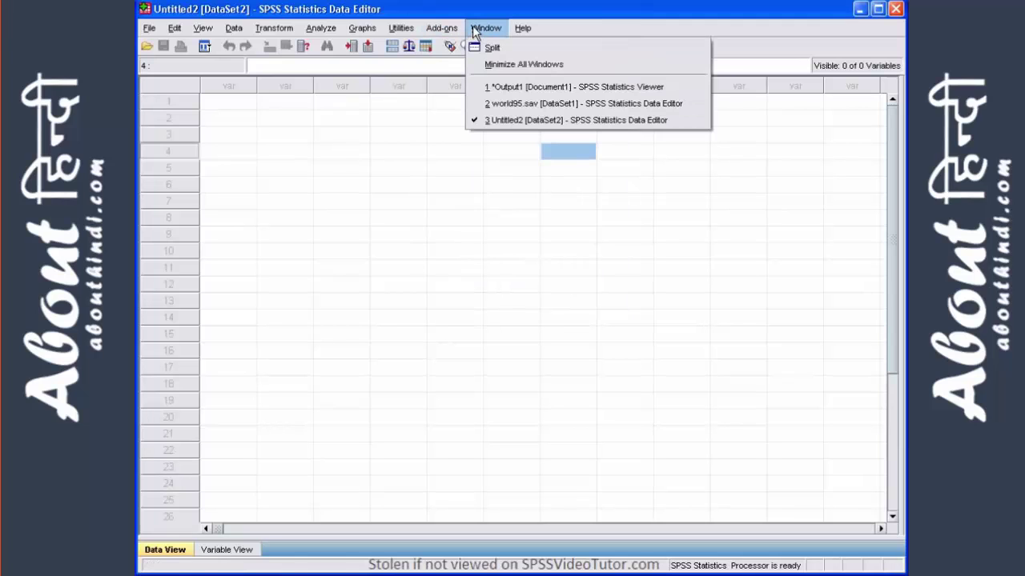
left_click(525, 104)
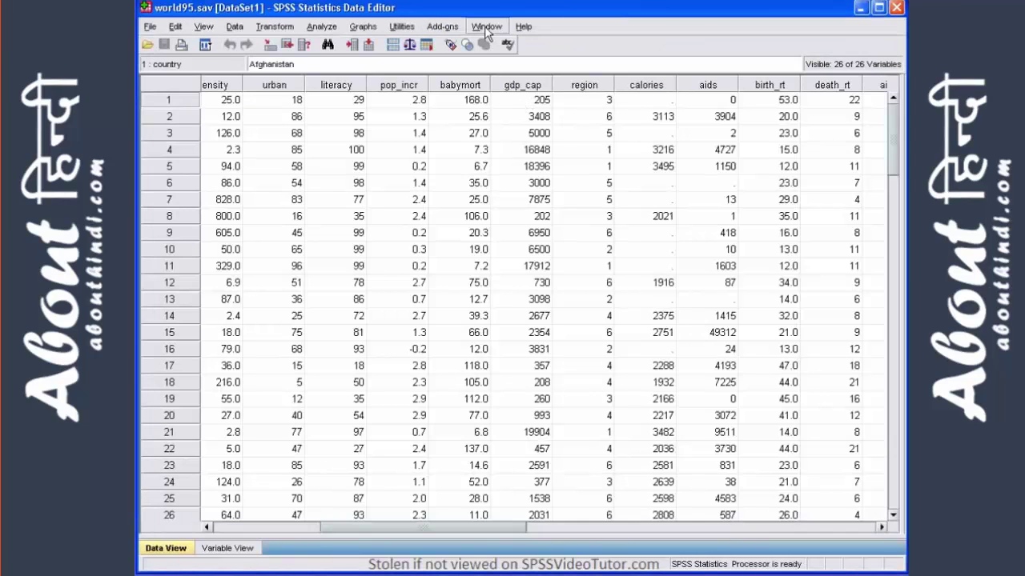
- Switch to the empty Untitled2 window, then bring world95.sav [DataSet1] back to the front
left_click(485, 27)
left_click(525, 118)
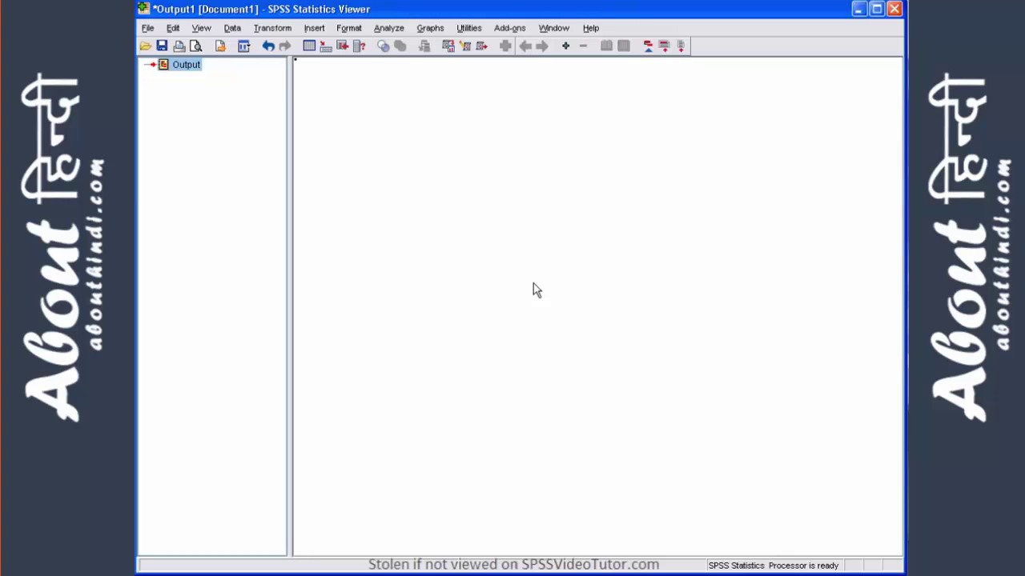
left_click(554, 29)
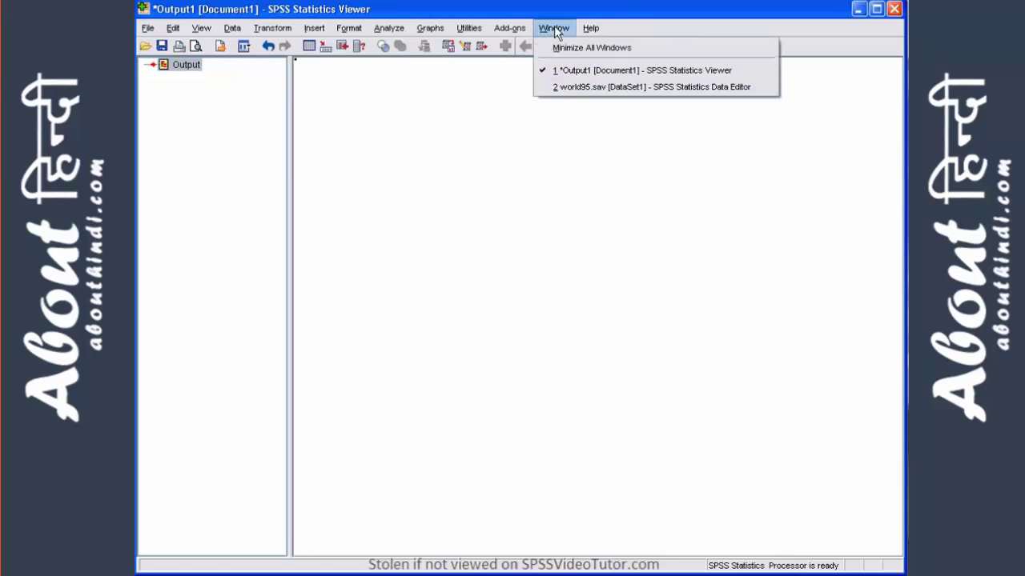
left_click(582, 87)
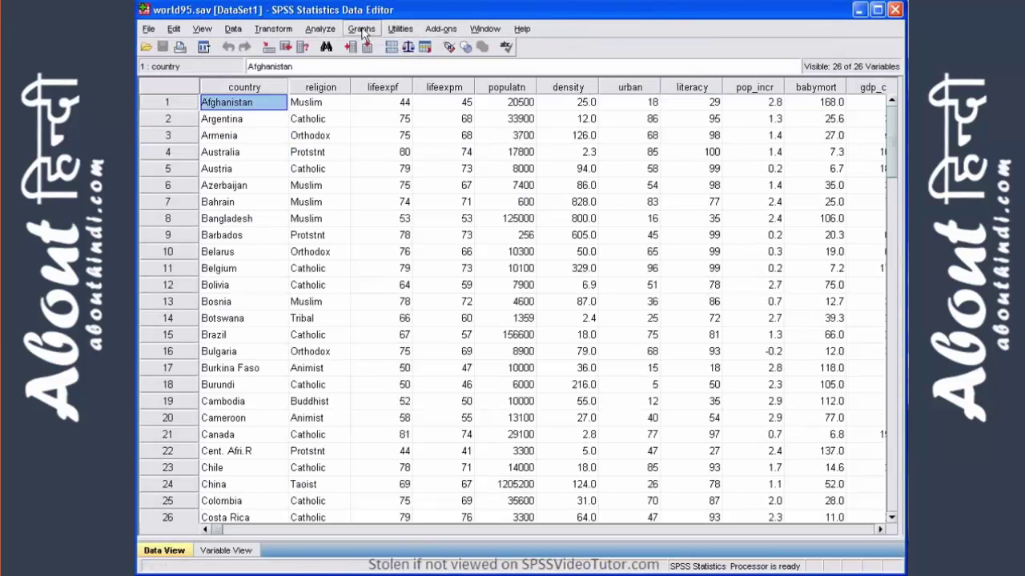
- Start a Frequencies analysis with average female life expectancy (lifeexpf) as the variable
left_click(322, 32)
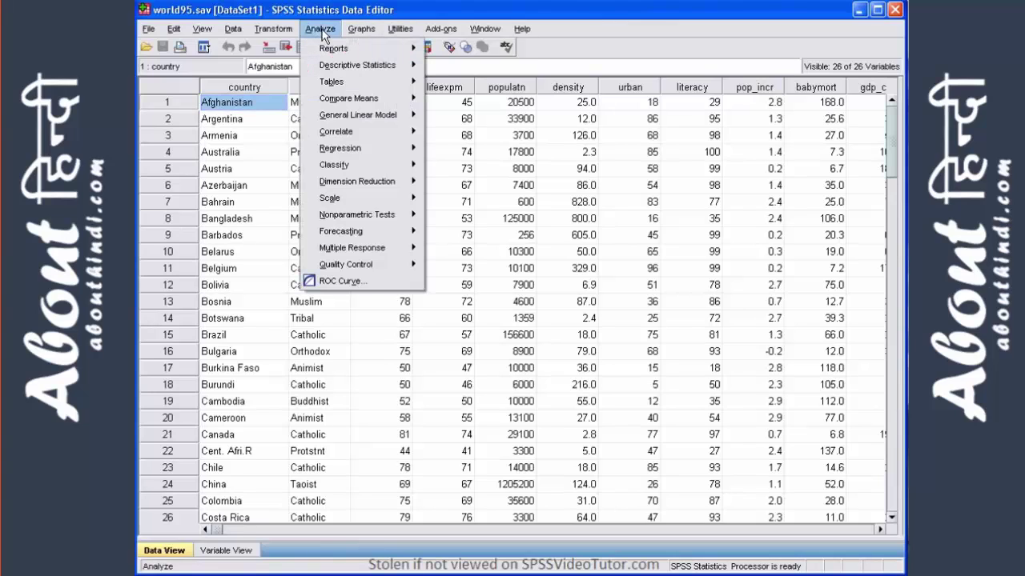
mouse_move(328, 65)
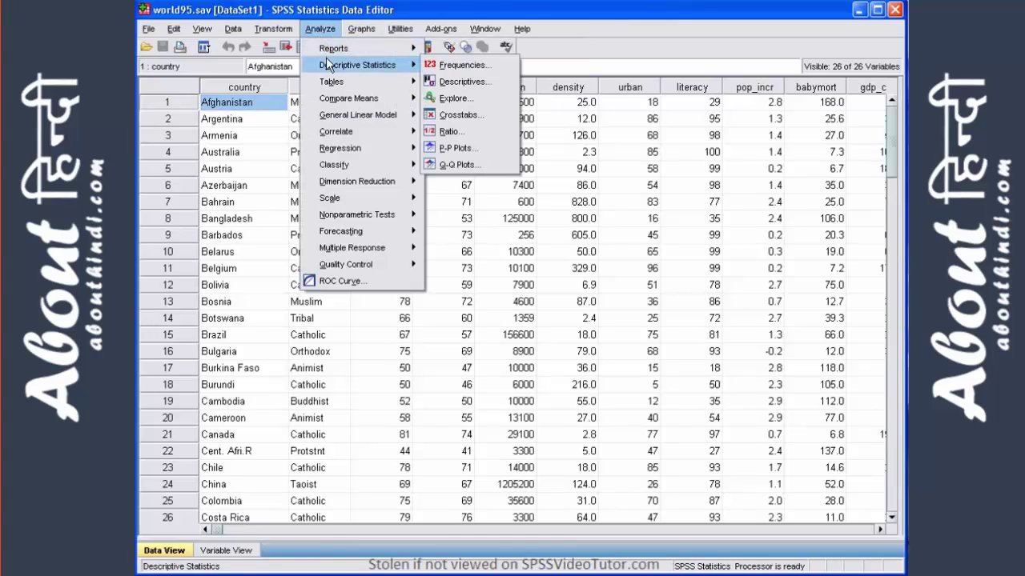
left_click(453, 66)
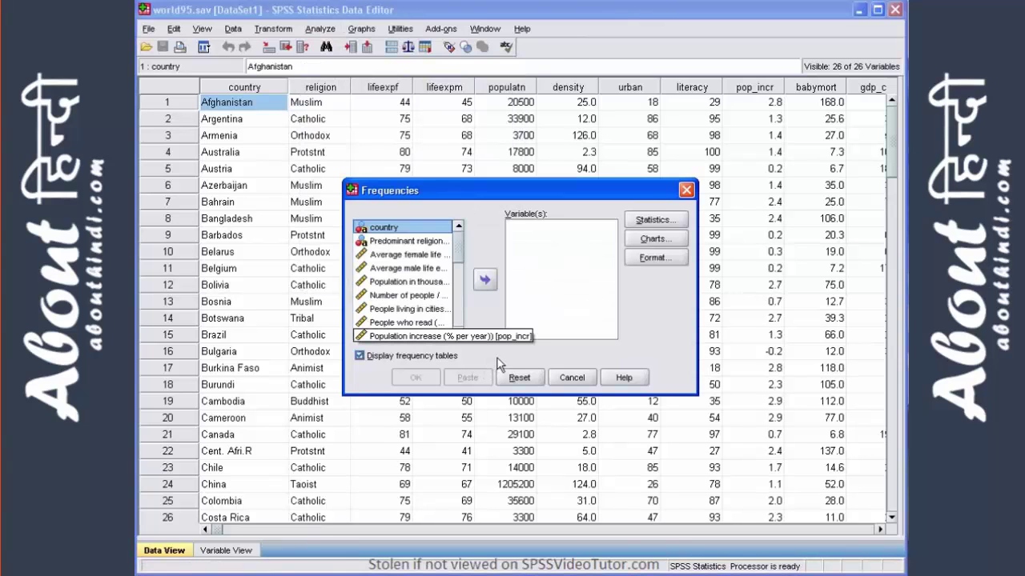
left_click(400, 254)
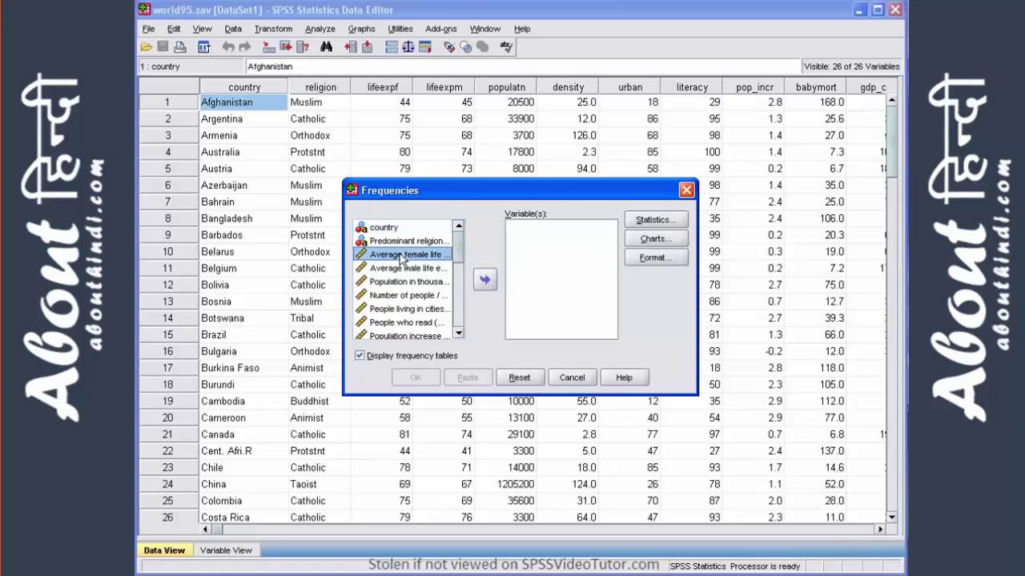
left_click(485, 280)
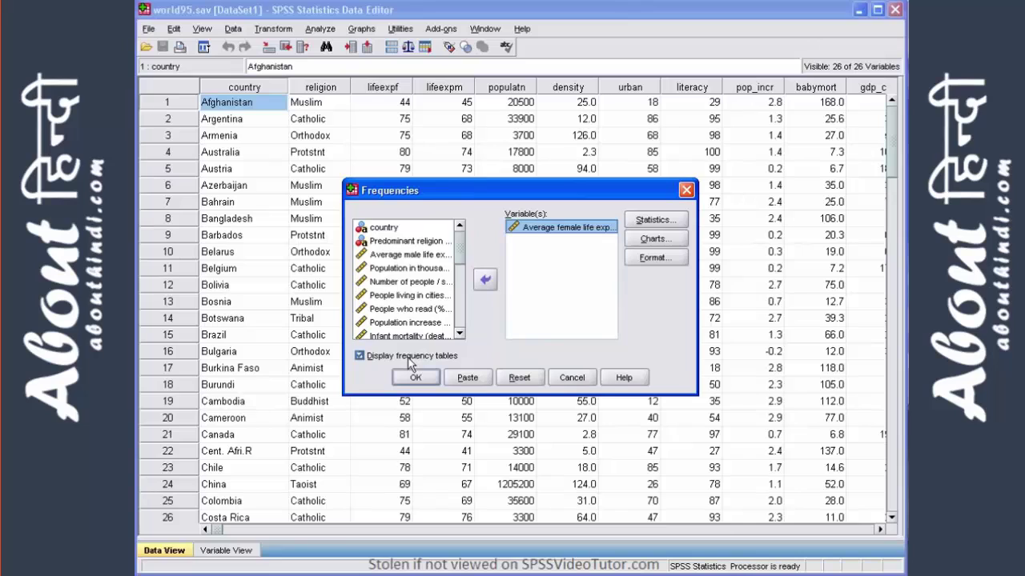
- Request the mean, median and mode as summary statistics
left_click(655, 221)
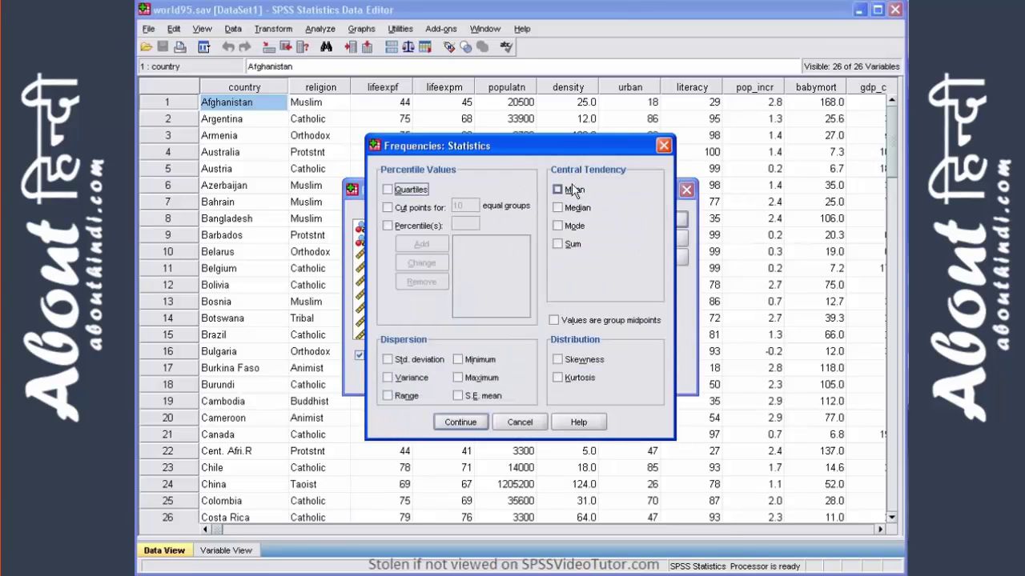
left_click(573, 193)
left_click(576, 208)
left_click(575, 228)
left_click(462, 422)
- Choose bar charts for the output and run the analysis
left_click(653, 240)
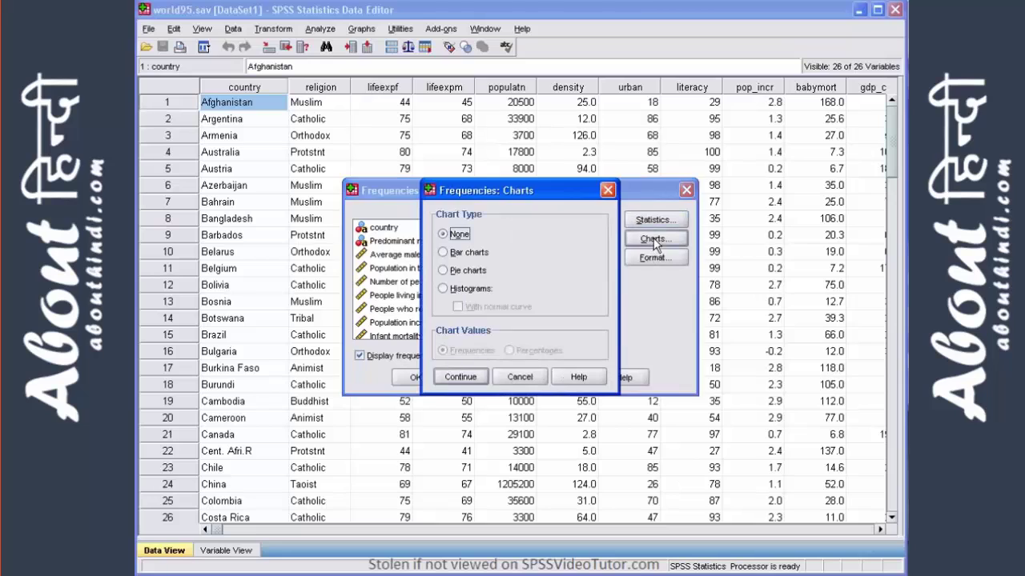
left_click(486, 253)
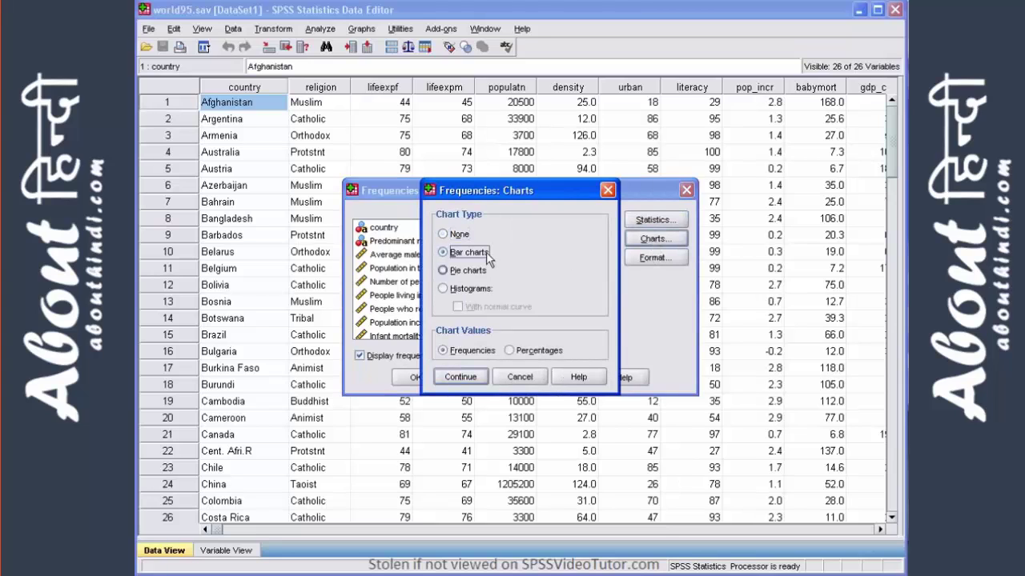
left_click(474, 380)
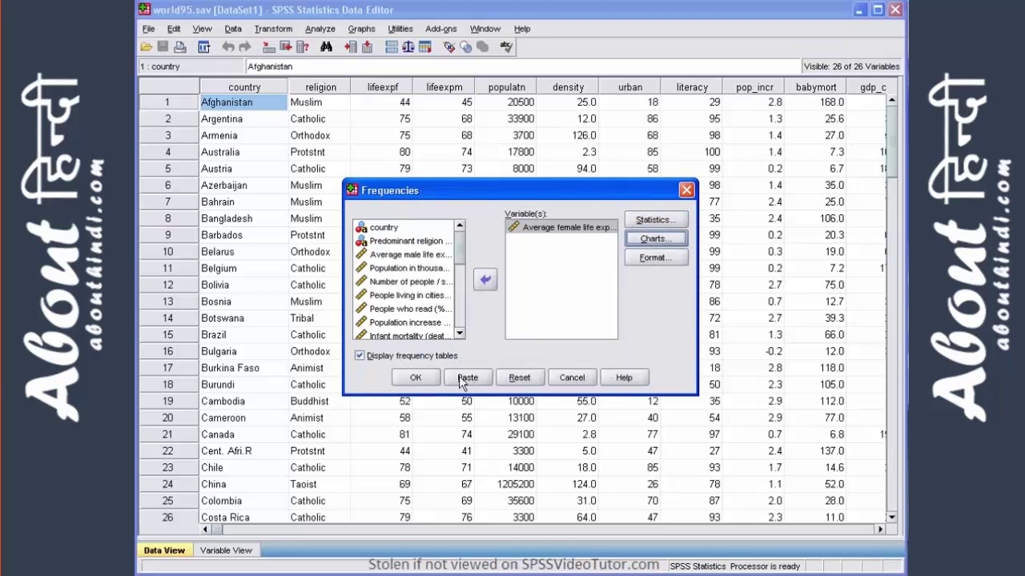
left_click(430, 379)
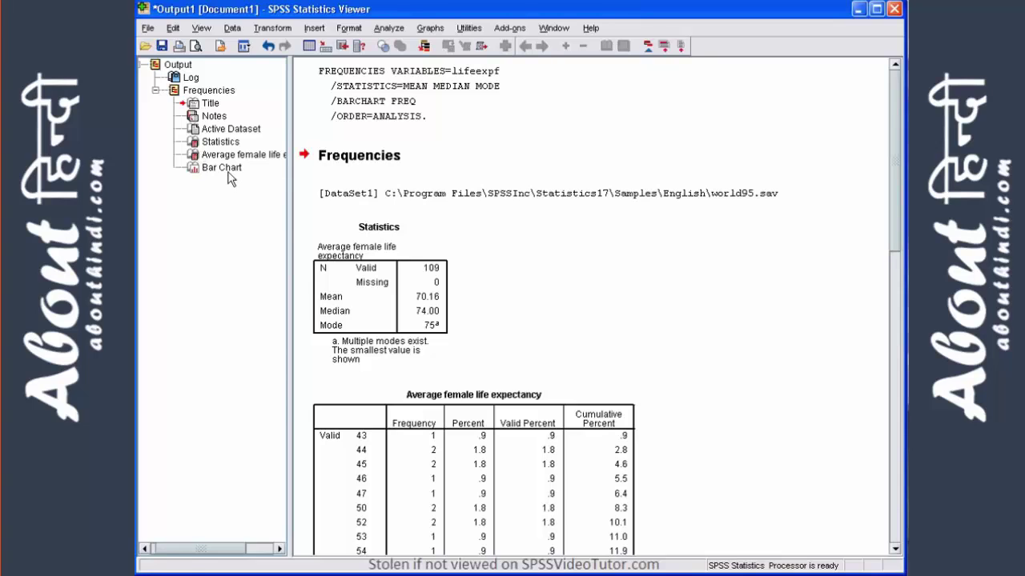
- Jump through the bar chart, frequency table and Statistics entries, then select the FREQUENCIES command log
left_click(224, 167)
left_click(222, 157)
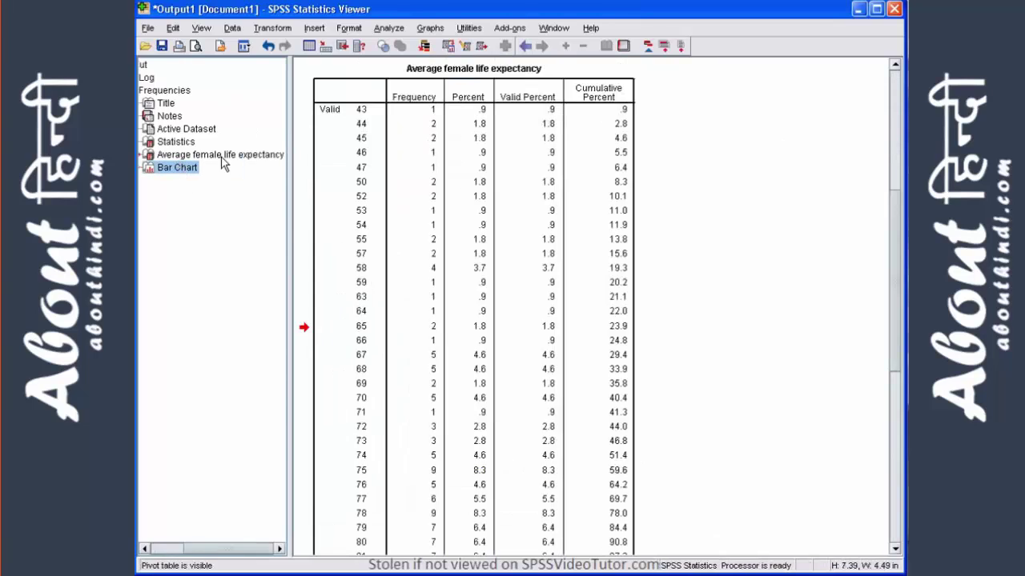
left_click(181, 142)
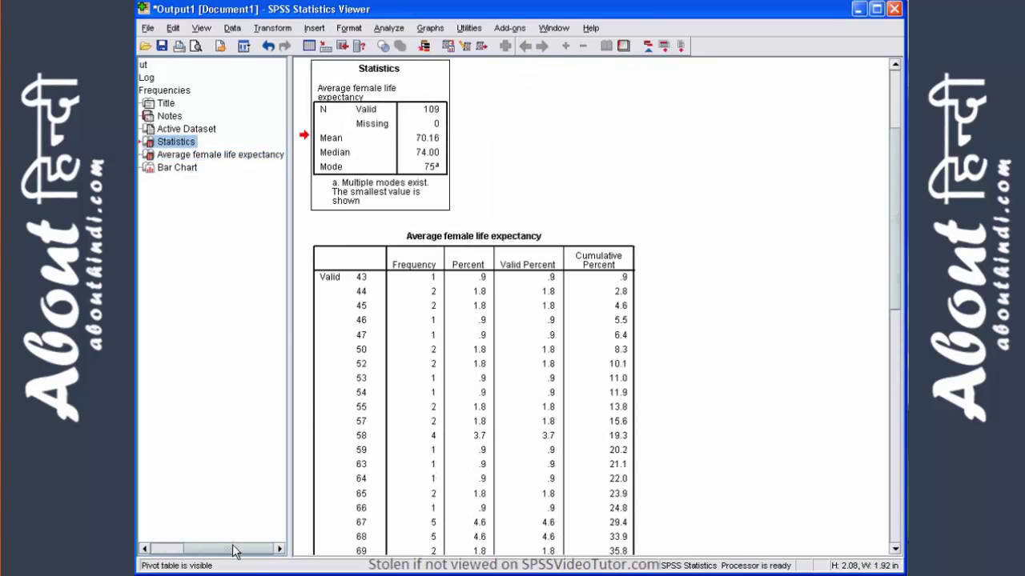
left_click_drag(234, 551, 206, 551)
scroll(593, 394, "up", 3)
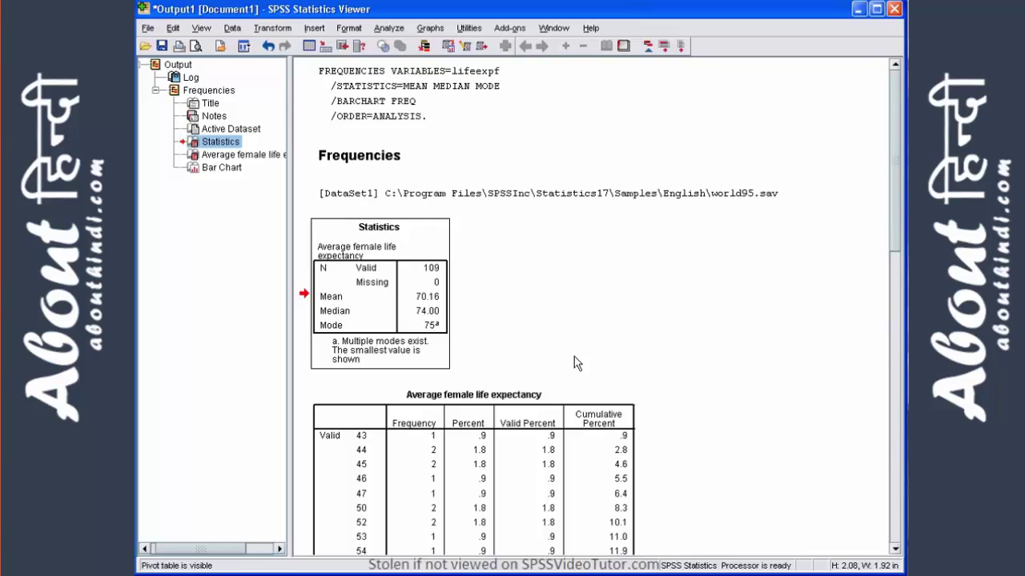
left_click(461, 112)
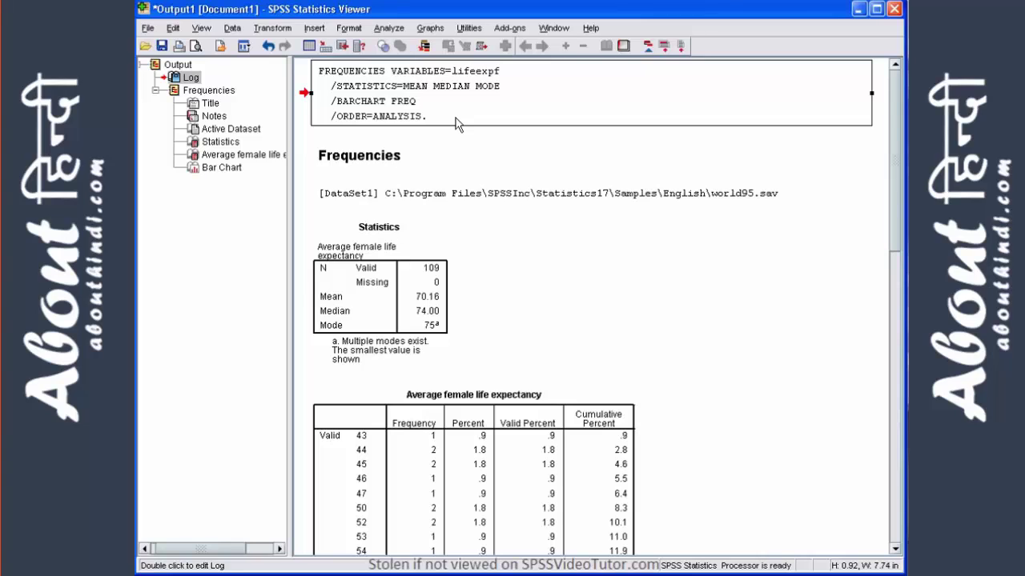
left_click(474, 196)
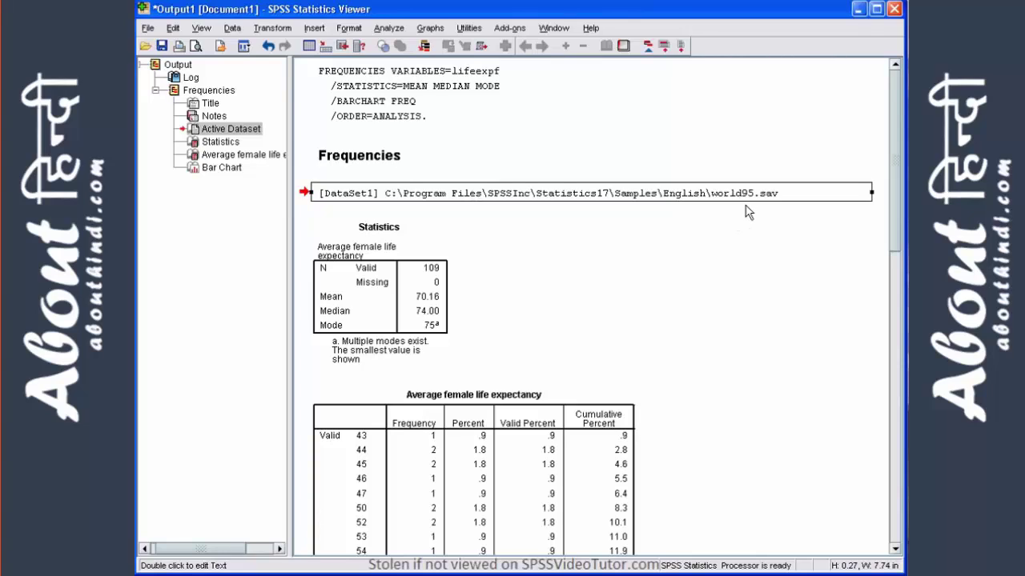
left_click(388, 277)
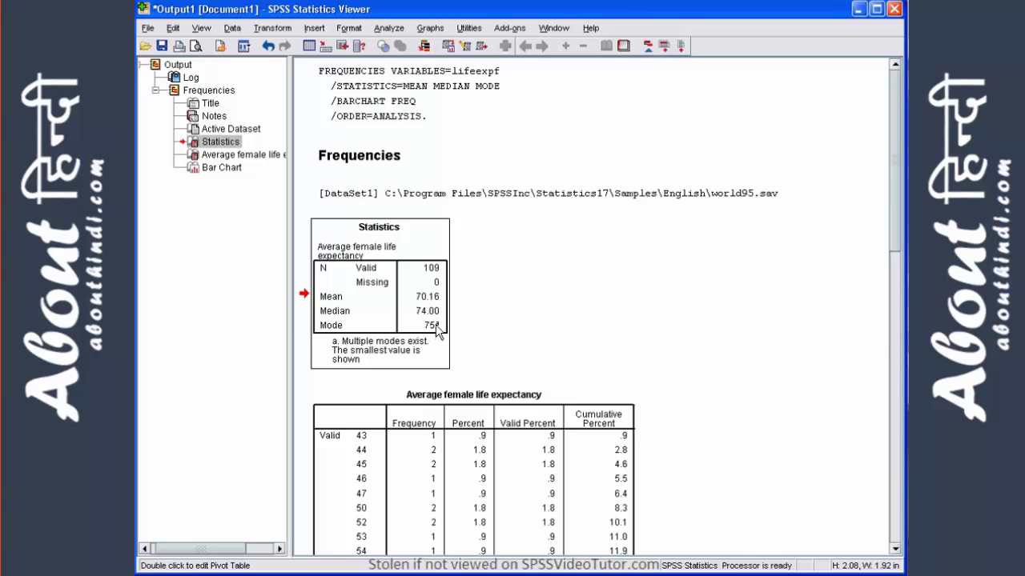
- Select the lifeexpf frequency table in the outline and scroll down to its Total of 109
scroll(436, 332, "down", 5)
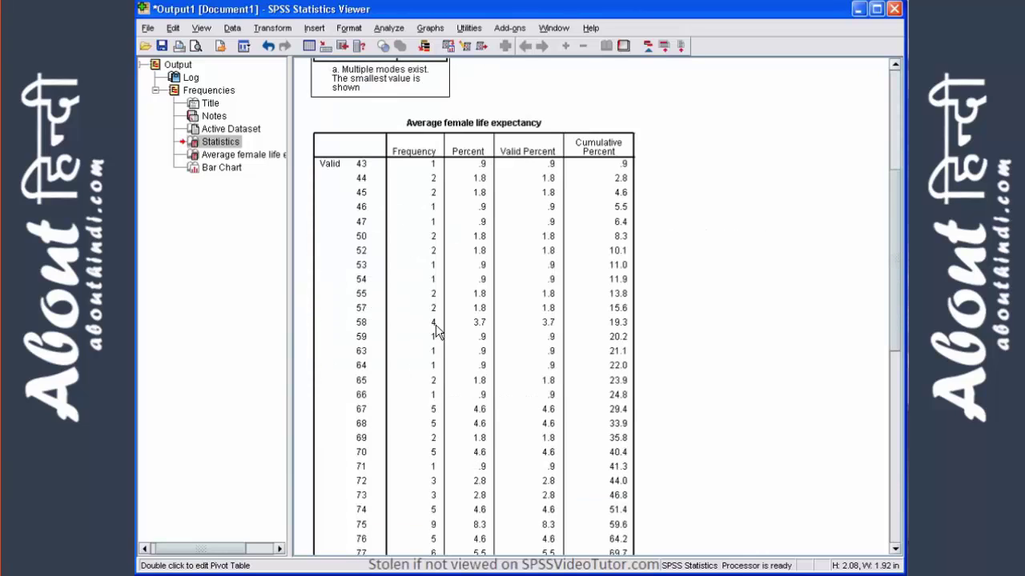
scroll(437, 332, "up", 1)
scroll(436, 332, "down", 1)
key("Down")
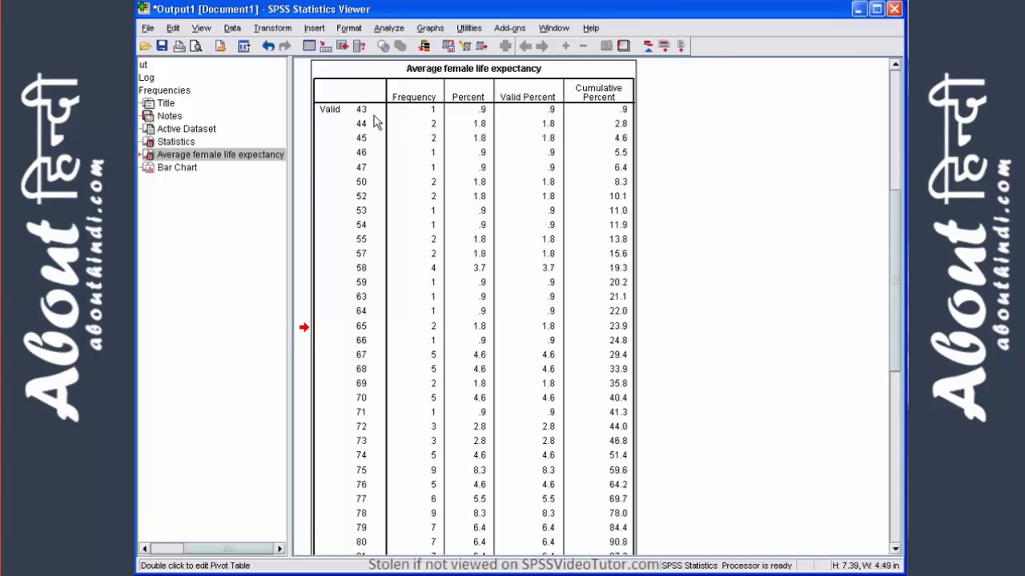
scroll(374, 120, "down", 3)
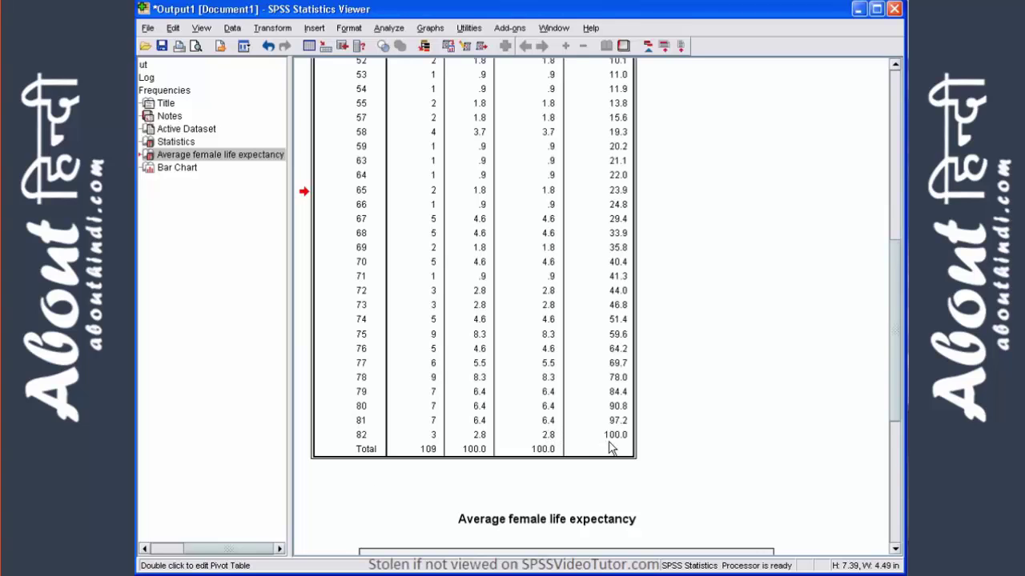
scroll(610, 447, "down", 6)
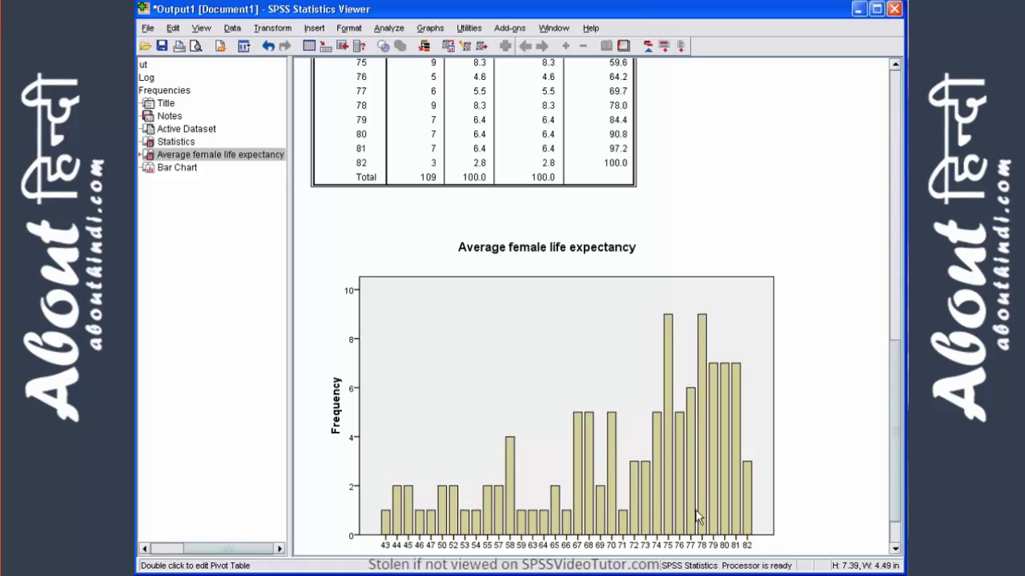
- Scroll the output past the frequency table down to the female life expectancy bar chart
scroll(485, 432, "up", 5)
scroll(484, 432, "up", 3)
scroll(425, 367, "down", 5)
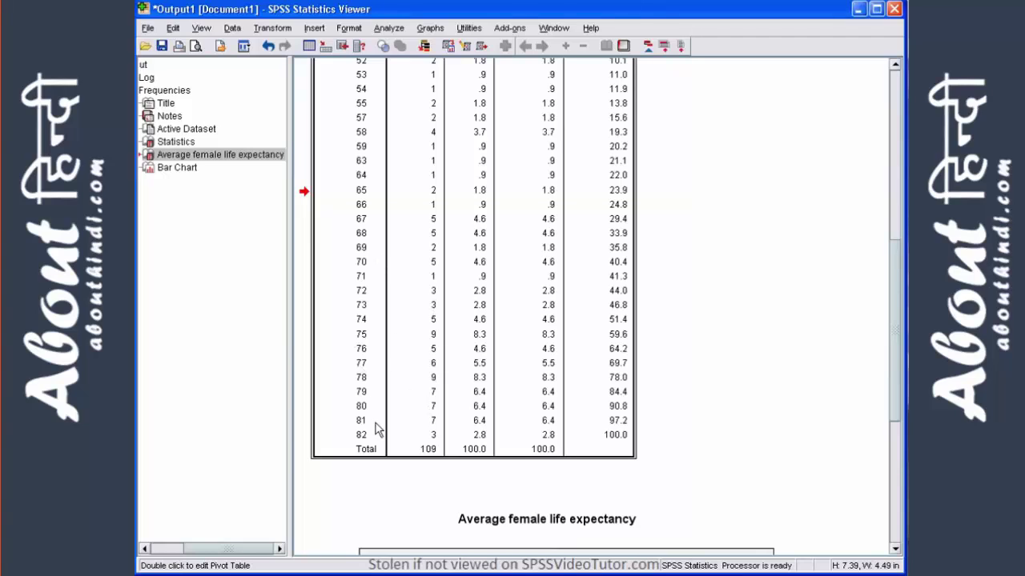
scroll(439, 447, "down", 6)
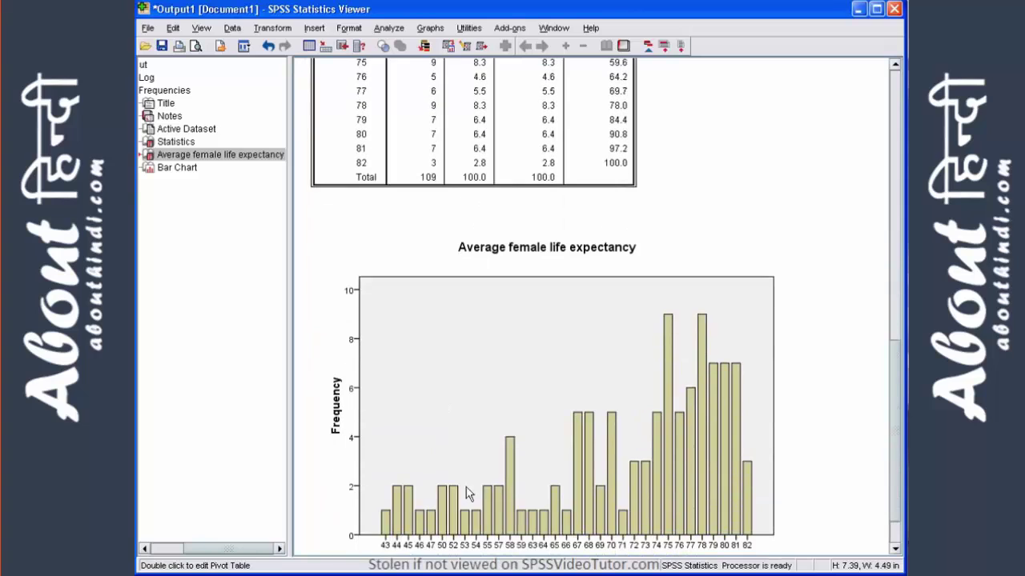